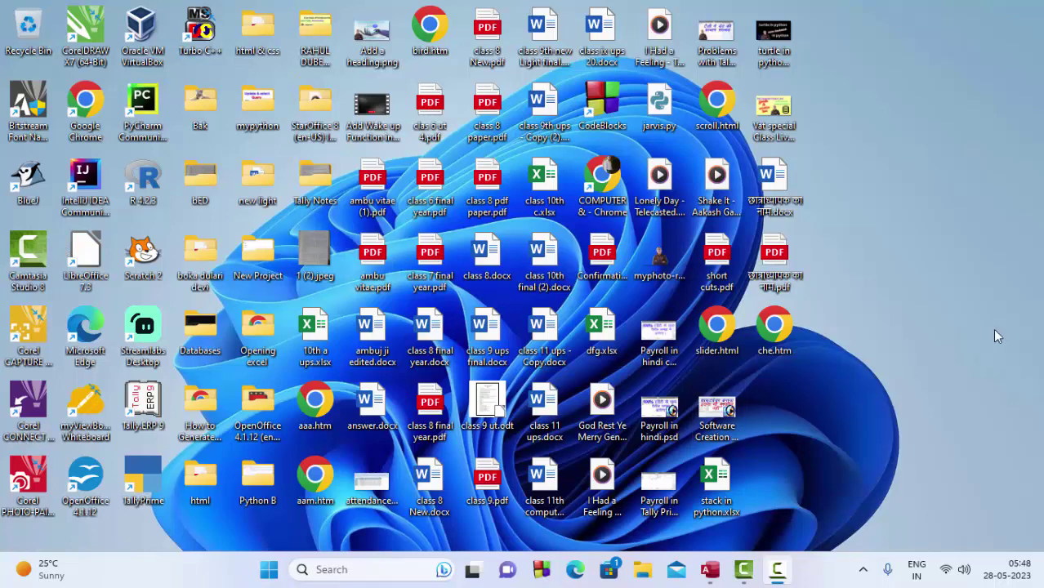
Step: Refresh the desktop and bring the Access database showing Table1 to the front
right_click(911, 160)
click(857, 217)
click(709, 571)
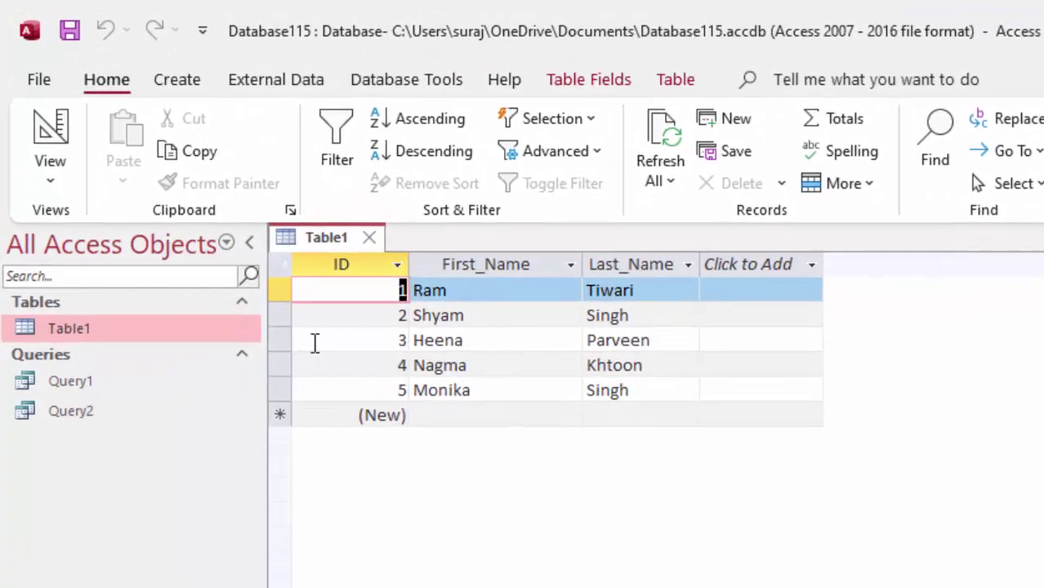
Step: Create a new blank database from the File menu
click(33, 79)
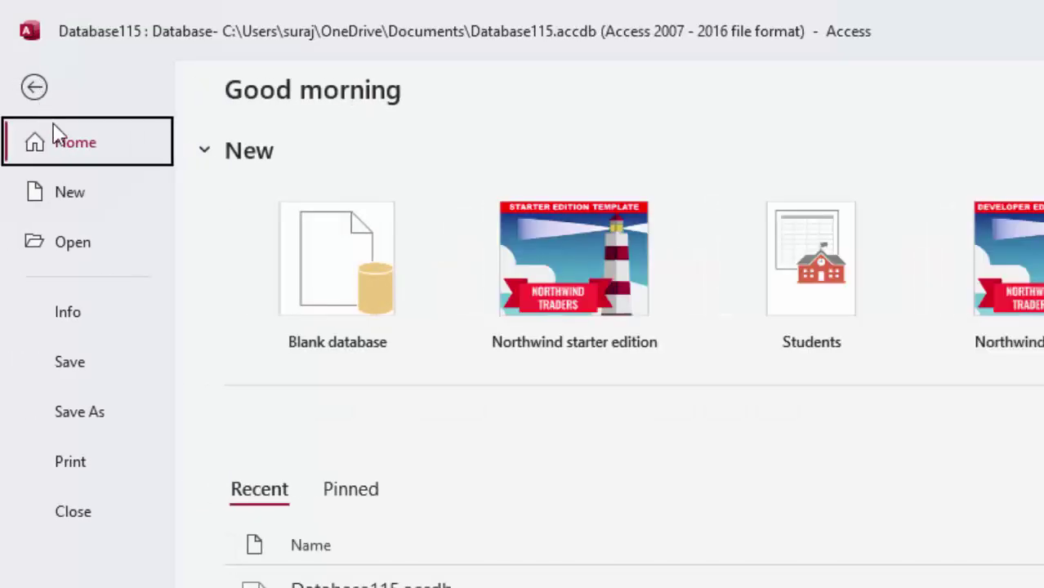
click(87, 206)
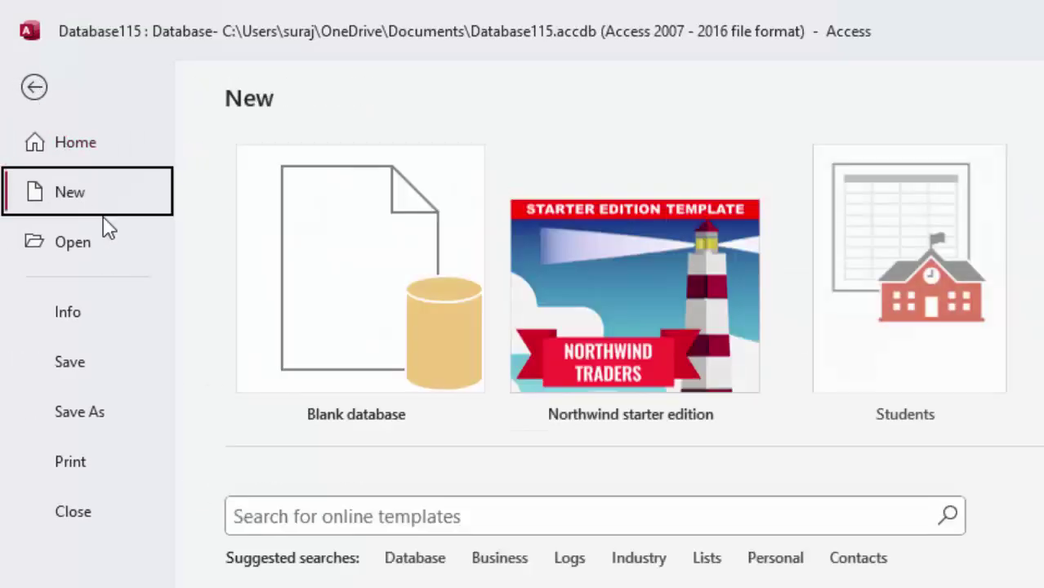
click(426, 263)
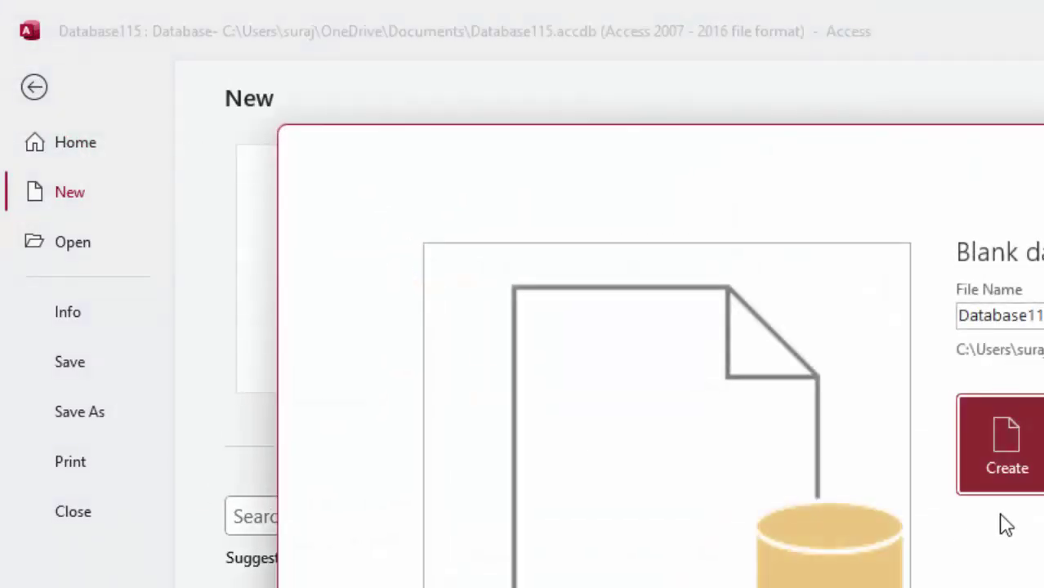
click(1005, 464)
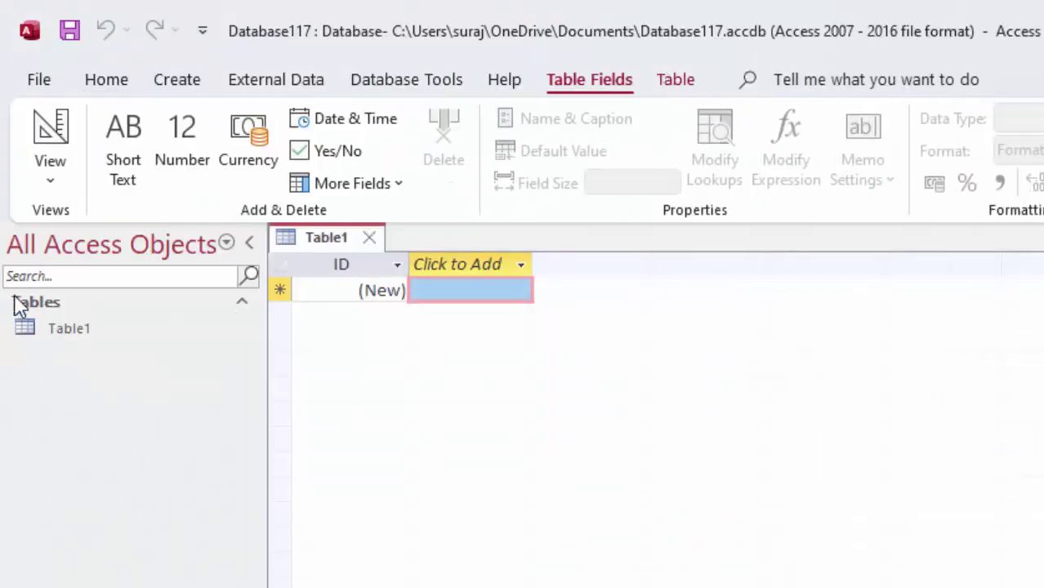
Step: Save the first table as StudentM and open it in Design View
click(38, 192)
click(69, 292)
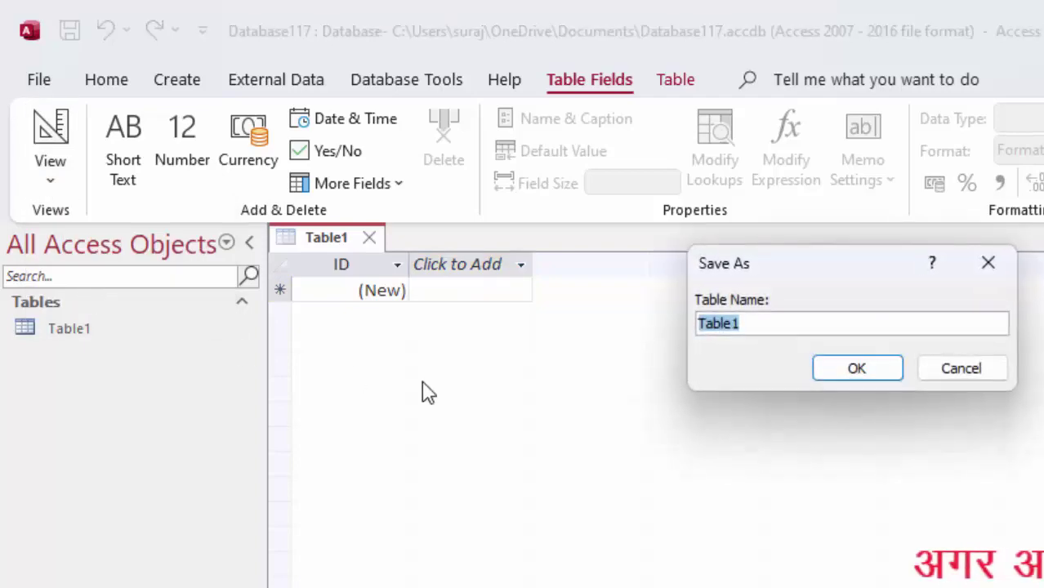
text(St)
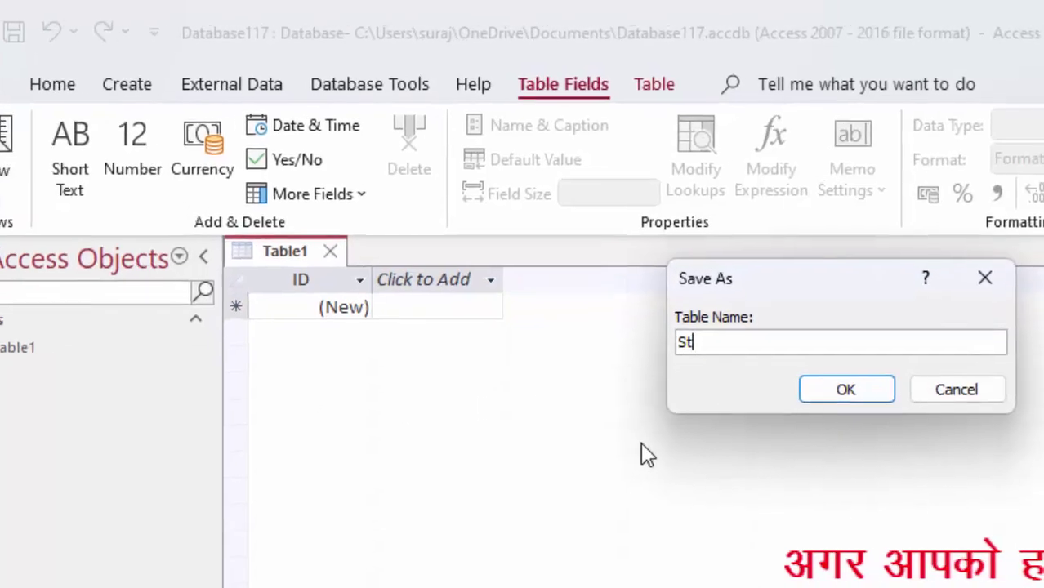
text(udent)
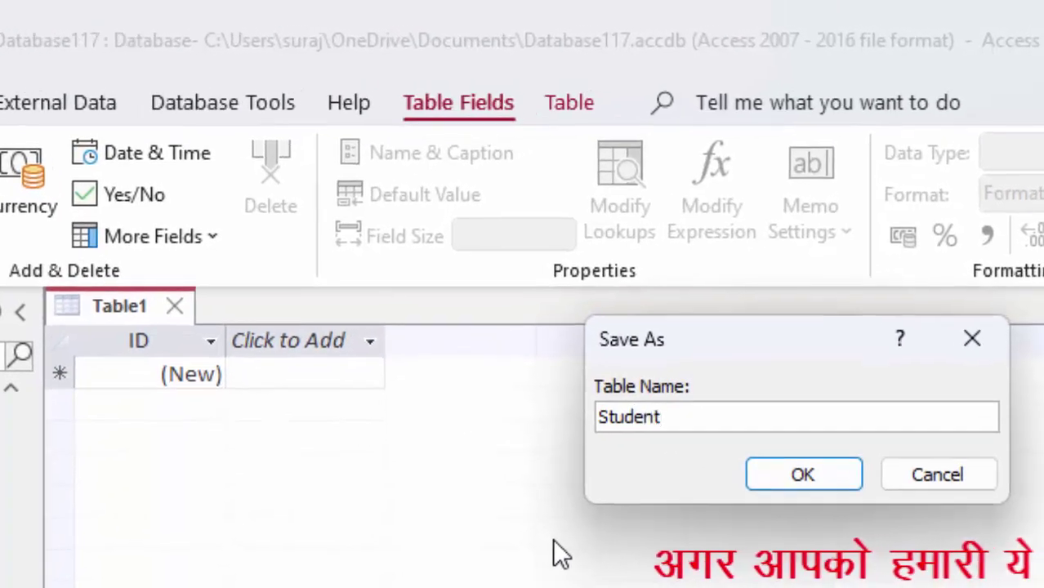
text(M)
key(Return)
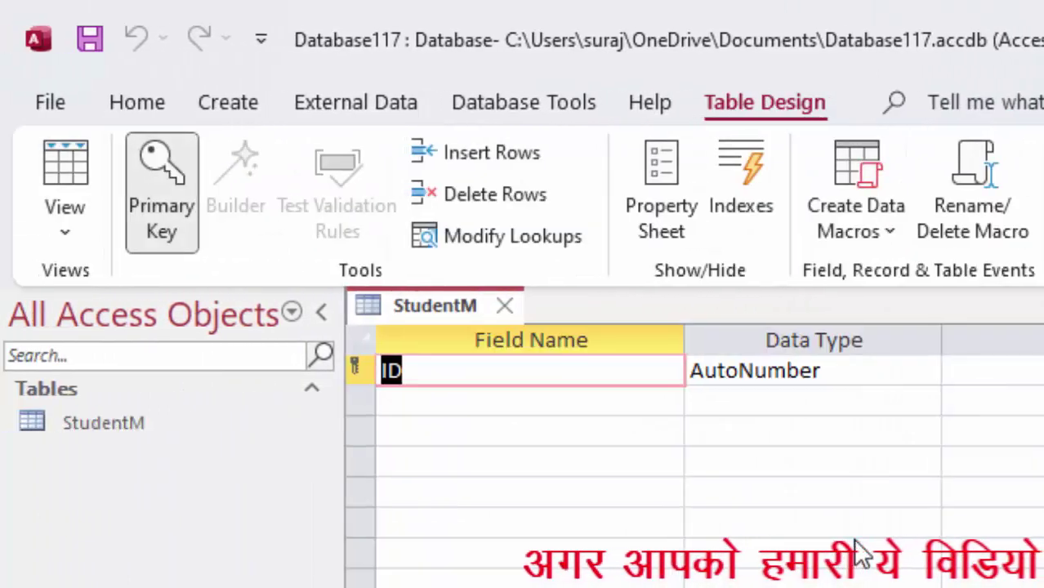
Step: Rename the ID field to Roll_Number, keeping its AutoNumber data type
key(BackSpace)
text(R)
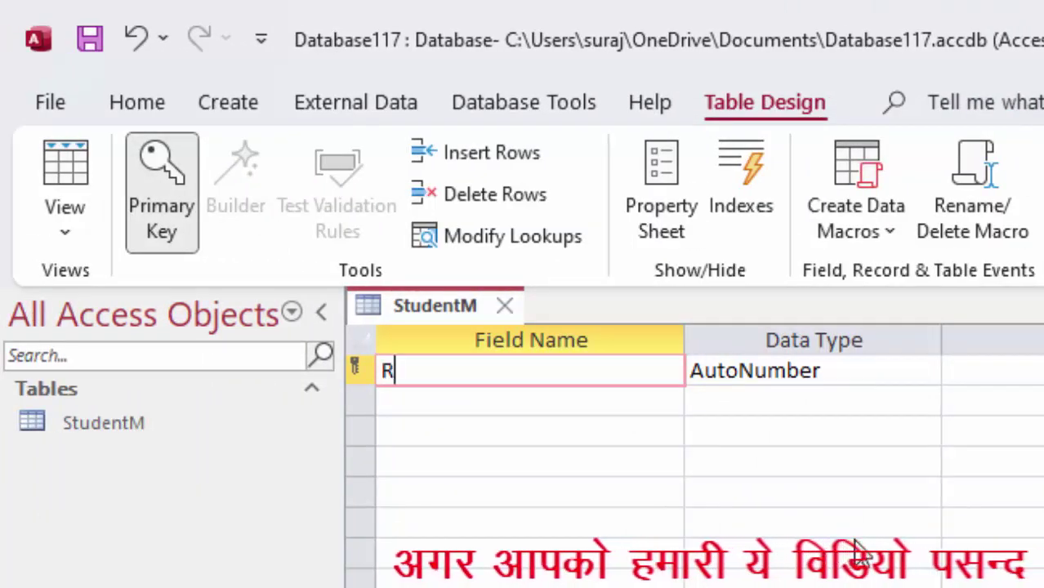
text(oll_N)
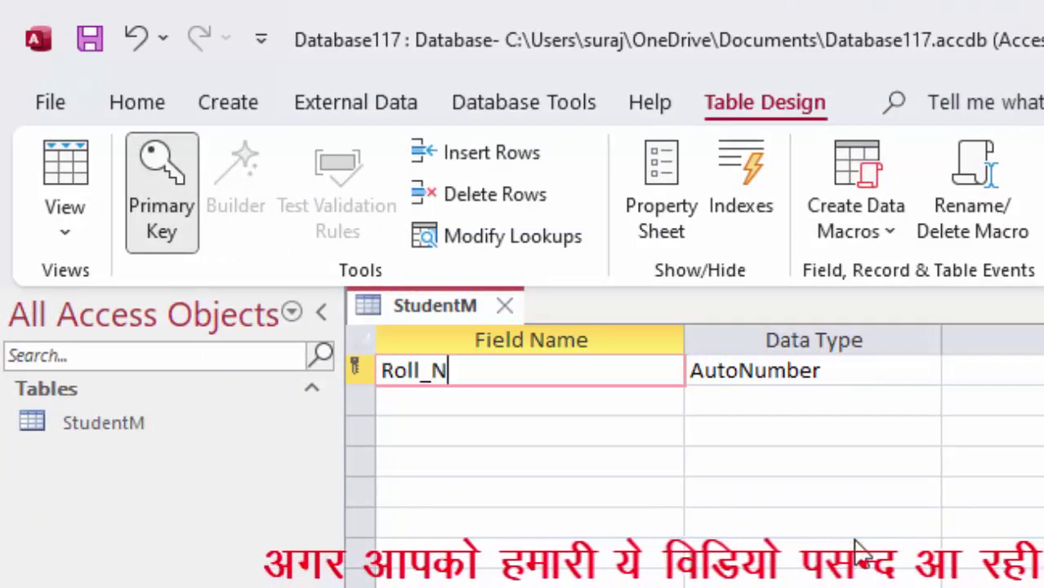
text(umber)
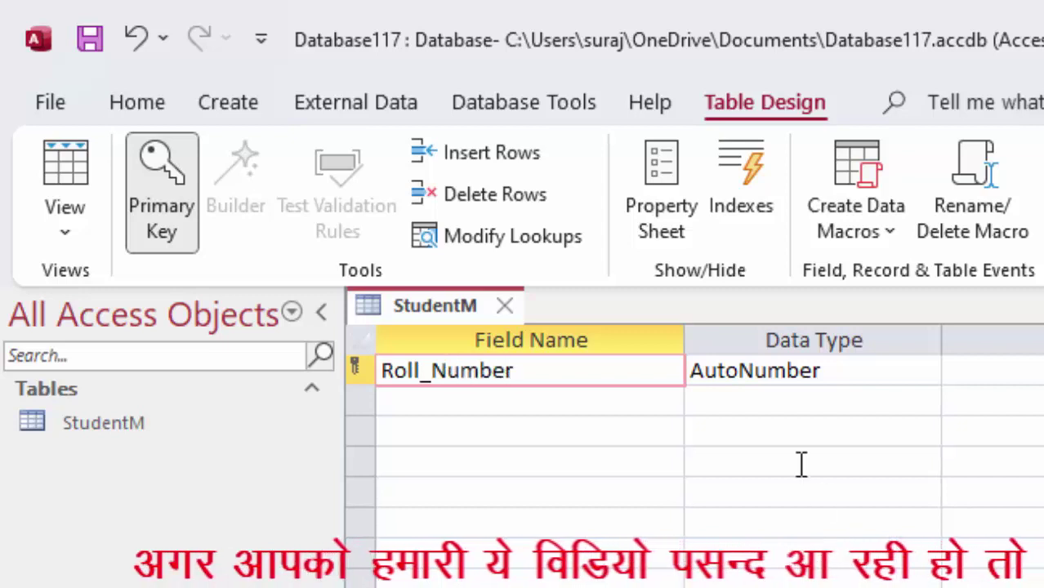
click(898, 371)
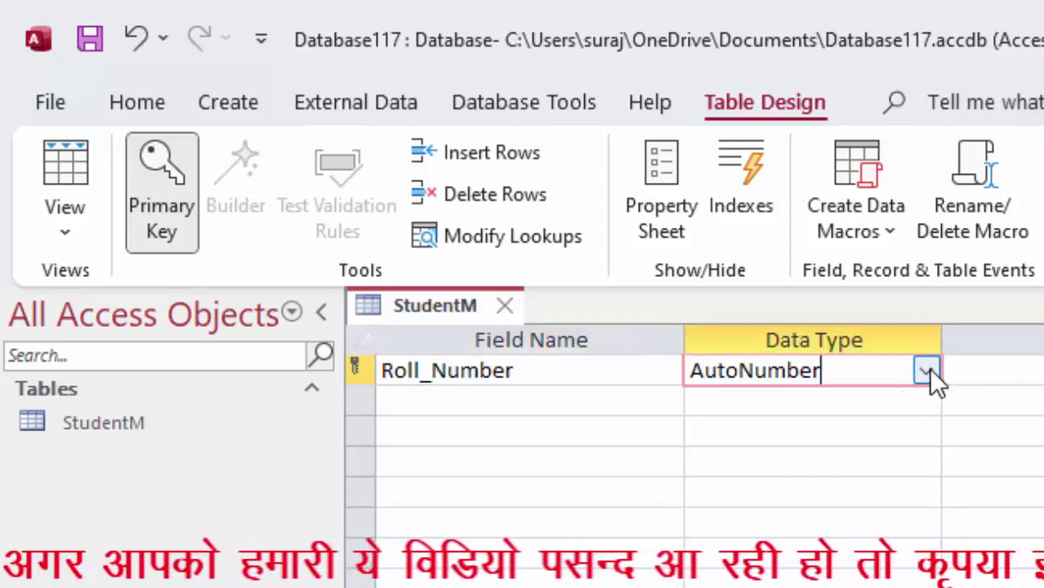
click(926, 369)
click(925, 372)
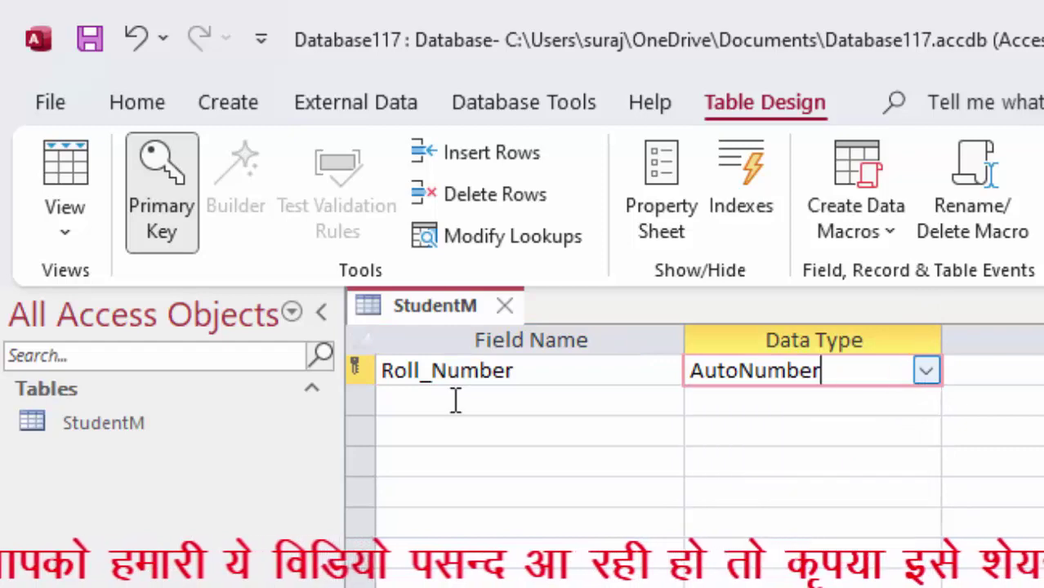
Step: Add a Name field and accept the reserved-word warning to keep it
click(531, 407)
text(N)
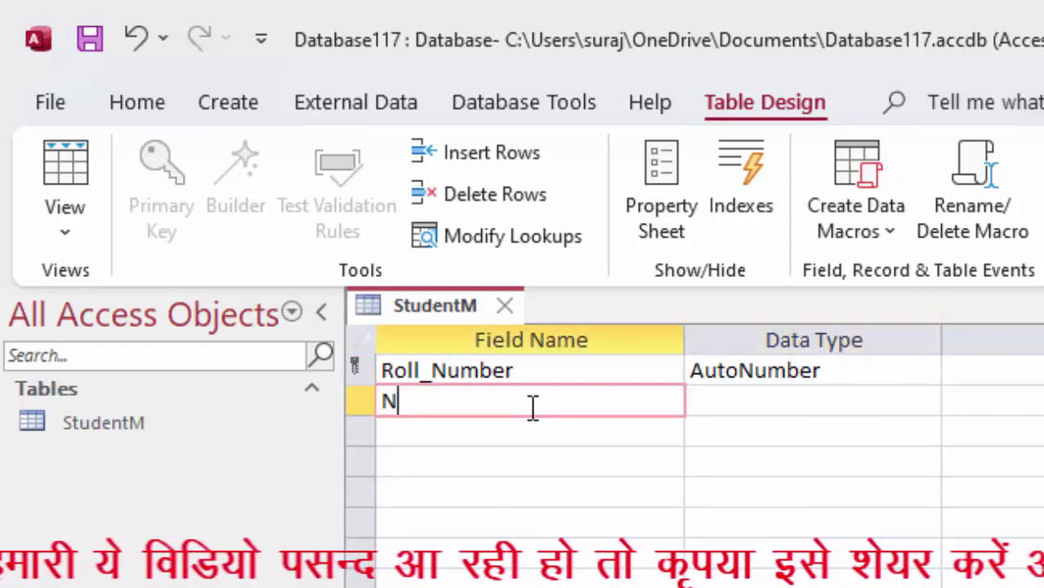
text(ame)
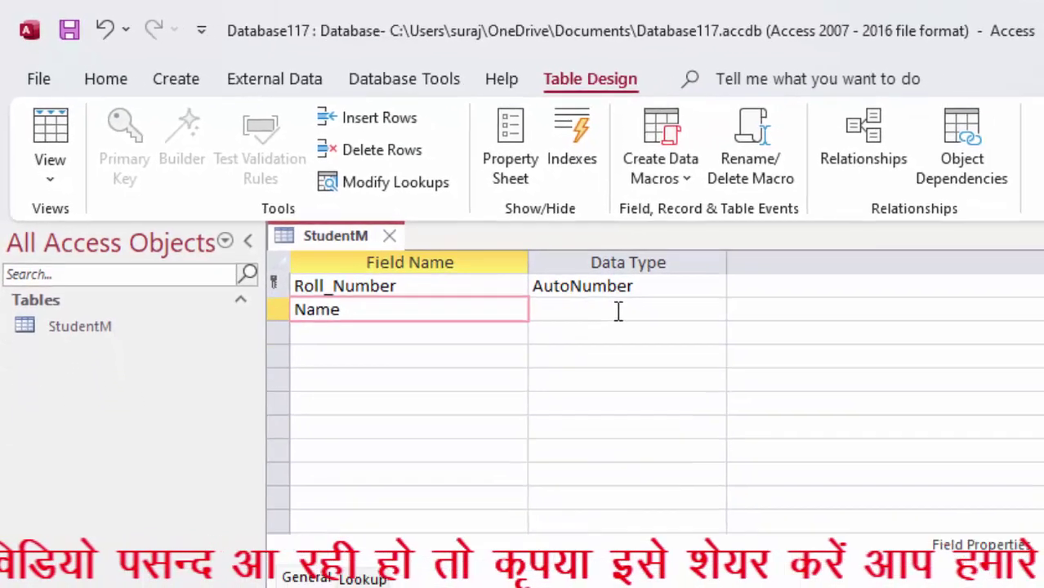
click(618, 312)
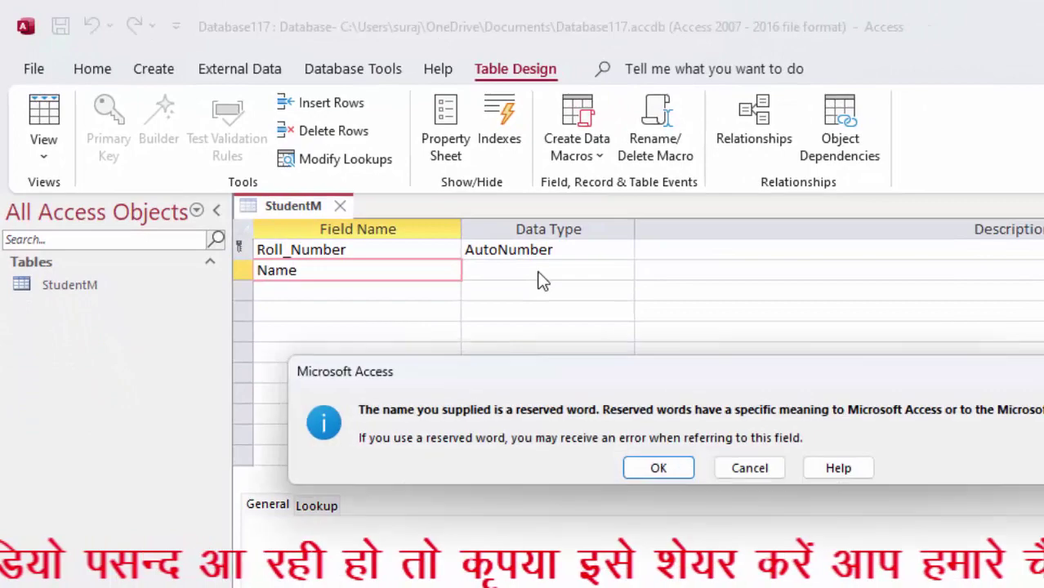
click(660, 469)
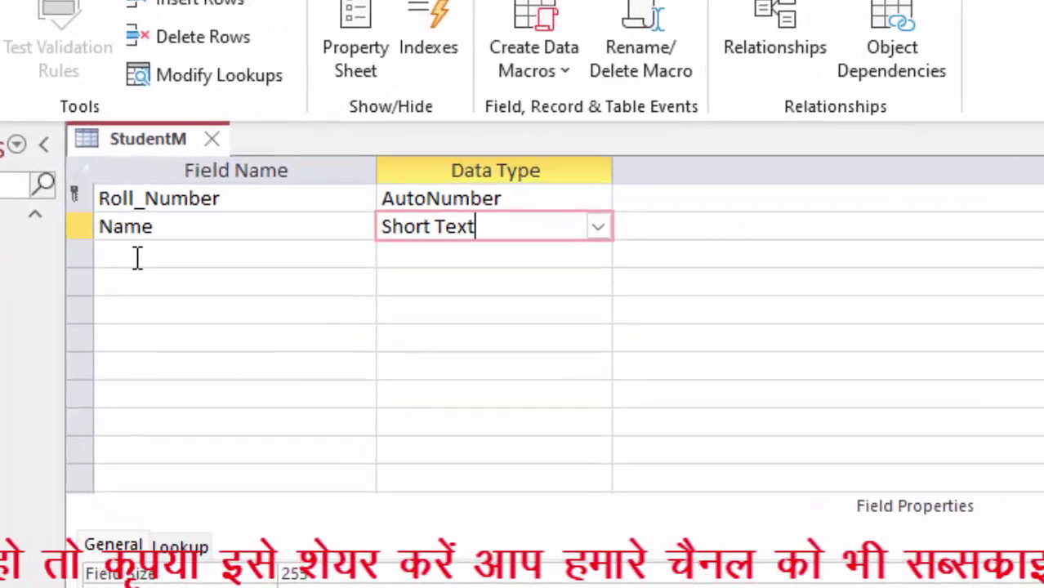
Step: Add the Computer, English and Maths fields below Name
click(285, 293)
text(Computer)
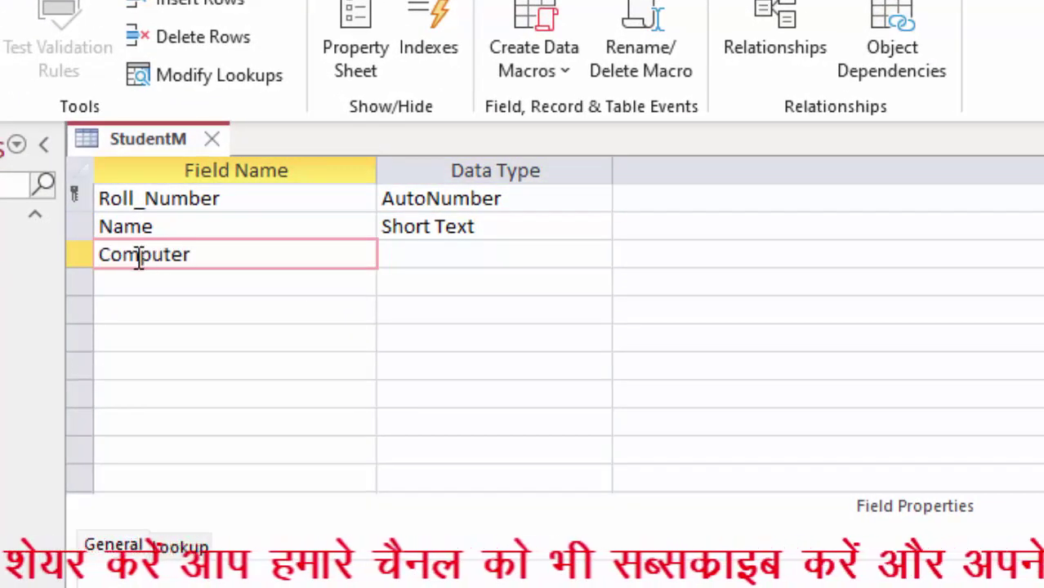
click(144, 292)
text(English)
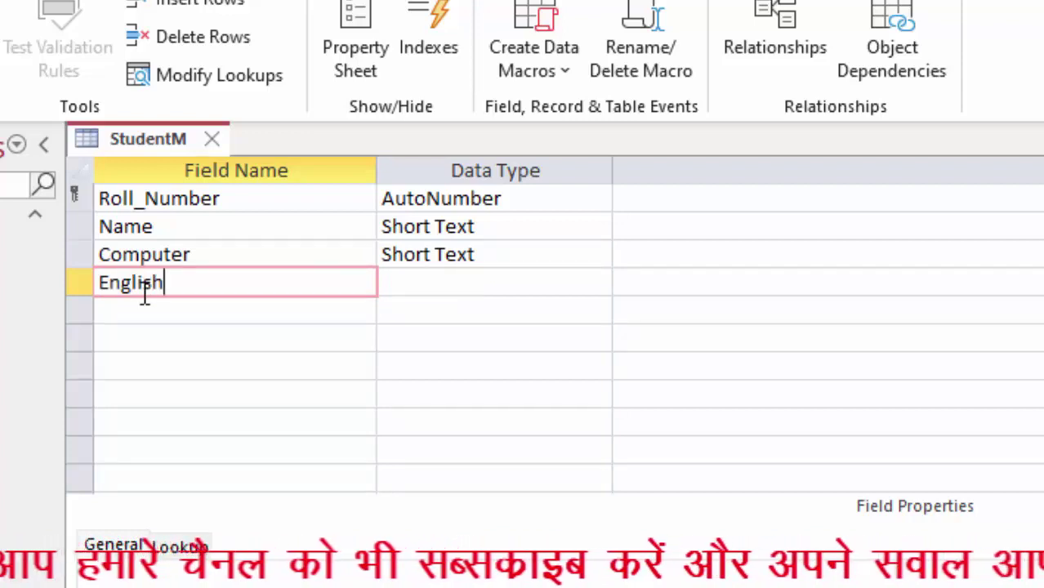
click(204, 314)
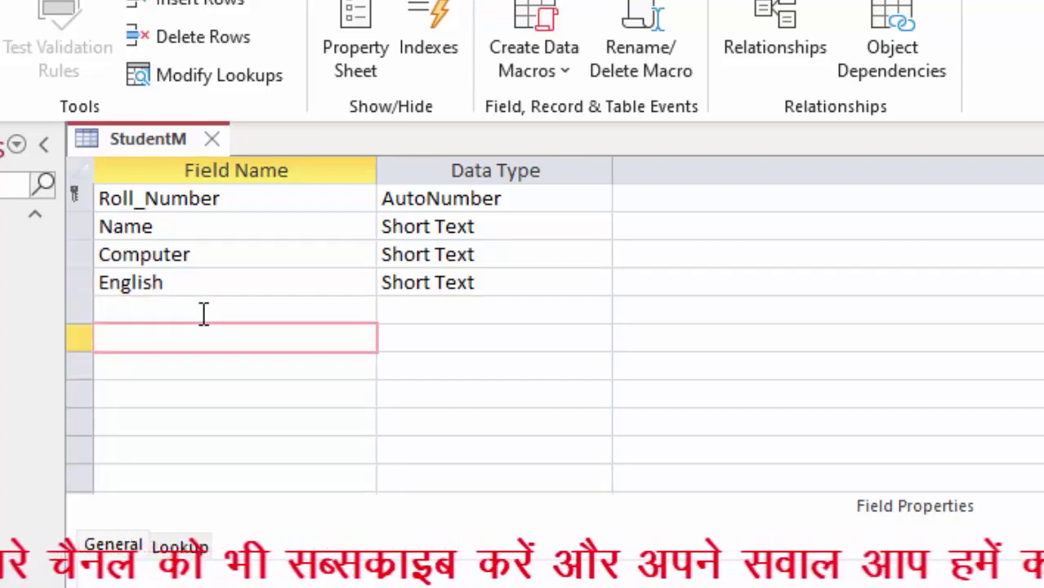
text(E)
key(BackSpace)
text(Ma)
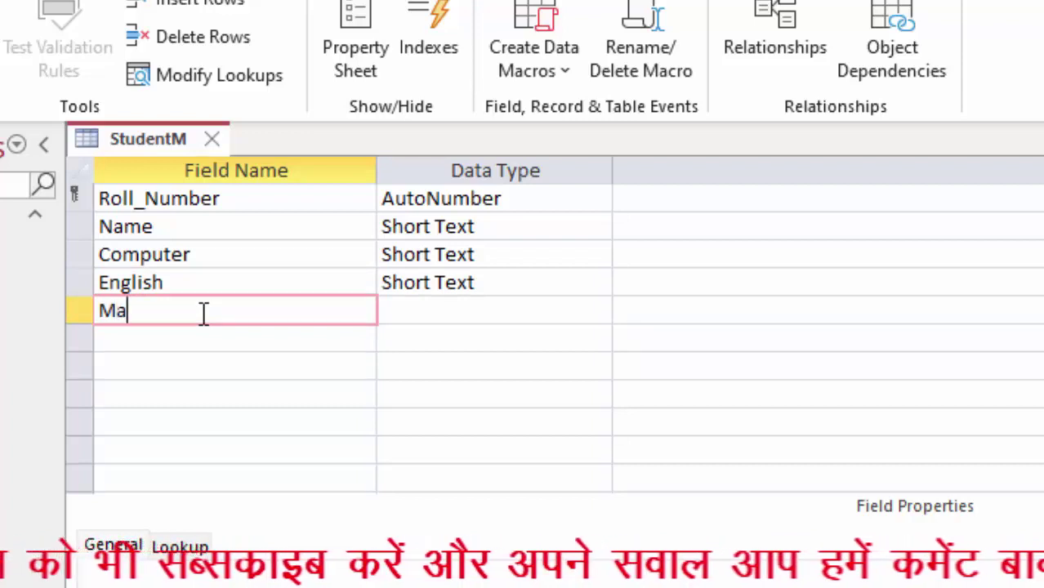
text(r)
key(BackSpace)
text(ths)
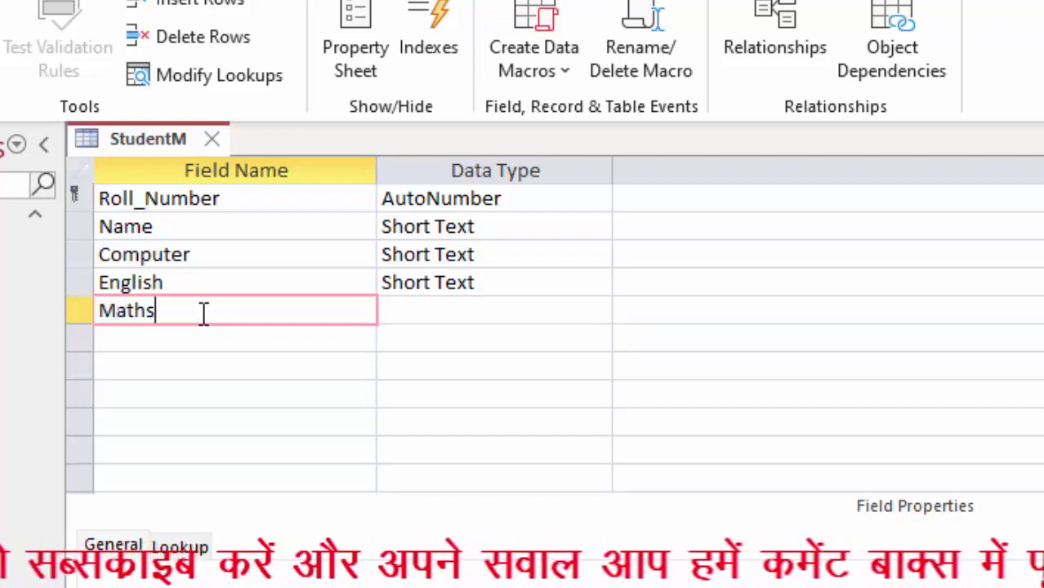
click(508, 304)
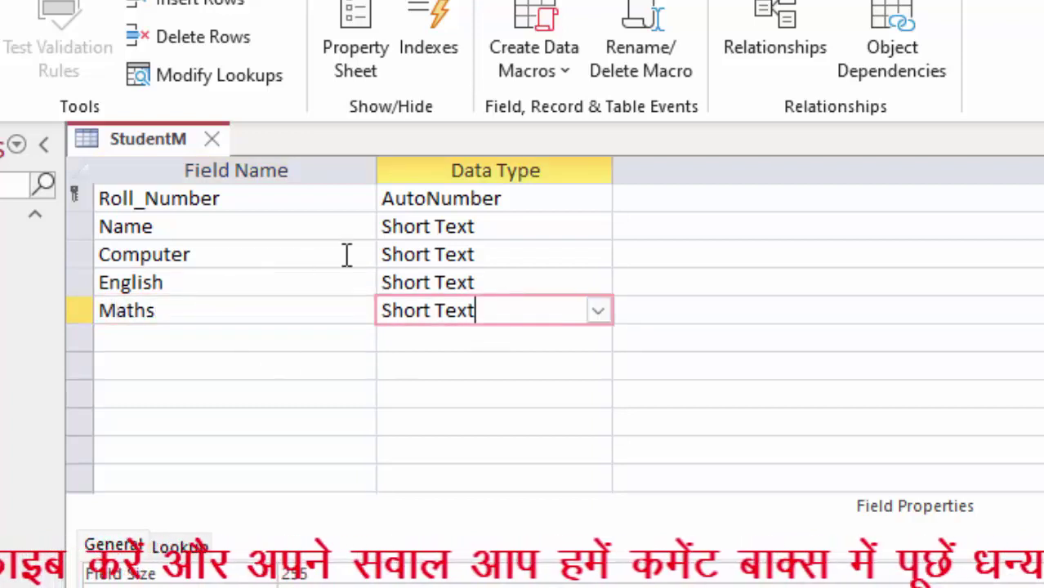
Step: Set the Computer, English and Maths fields to the Number data type
click(513, 254)
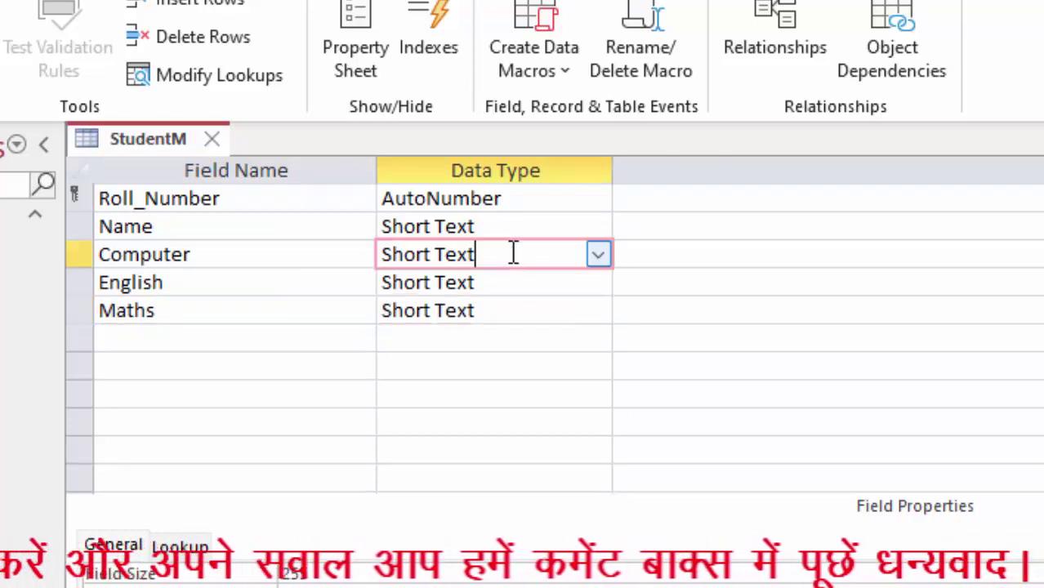
click(598, 254)
click(527, 344)
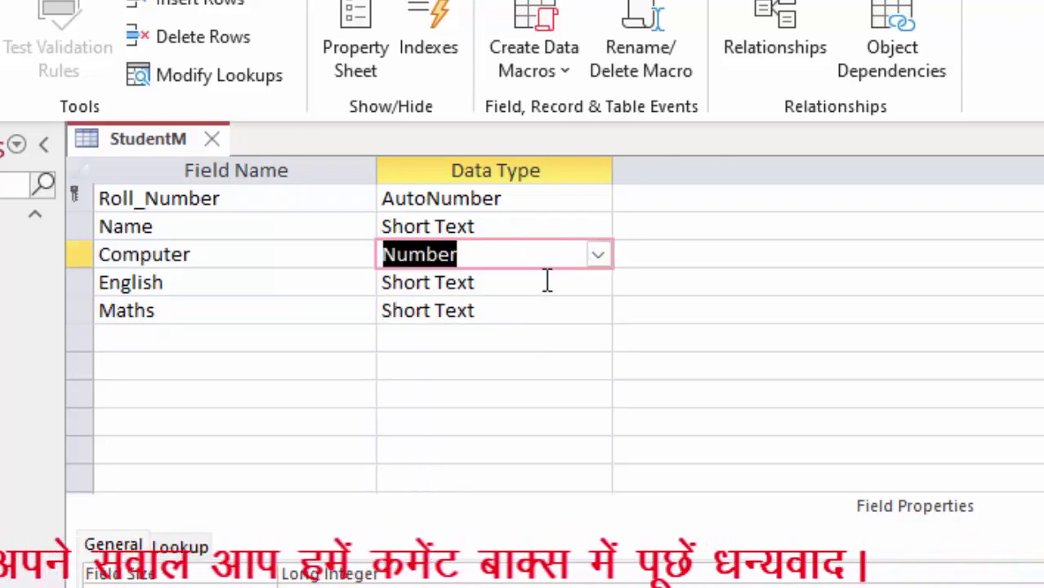
click(582, 282)
click(598, 282)
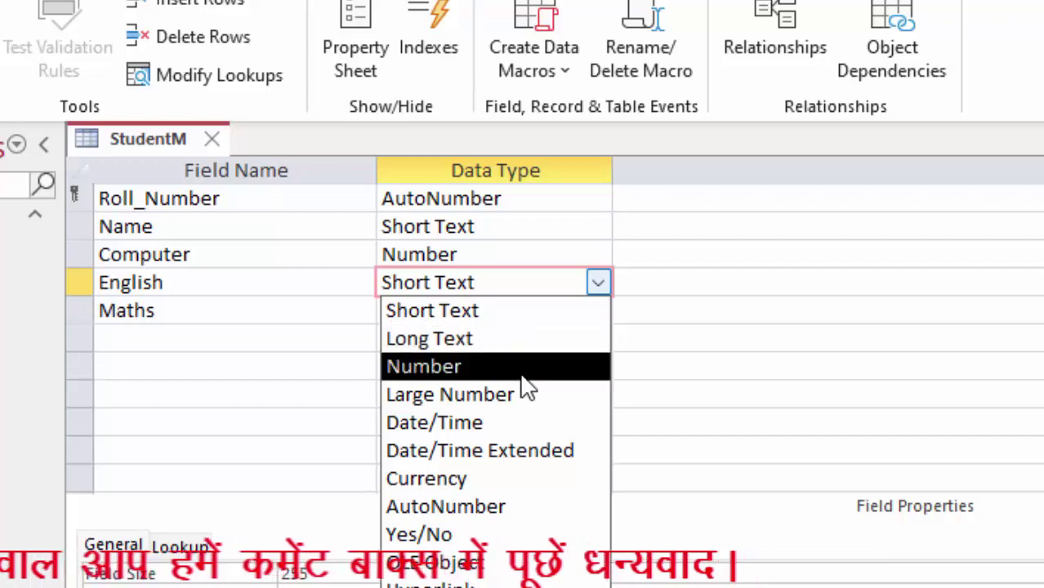
click(530, 367)
click(559, 308)
click(599, 310)
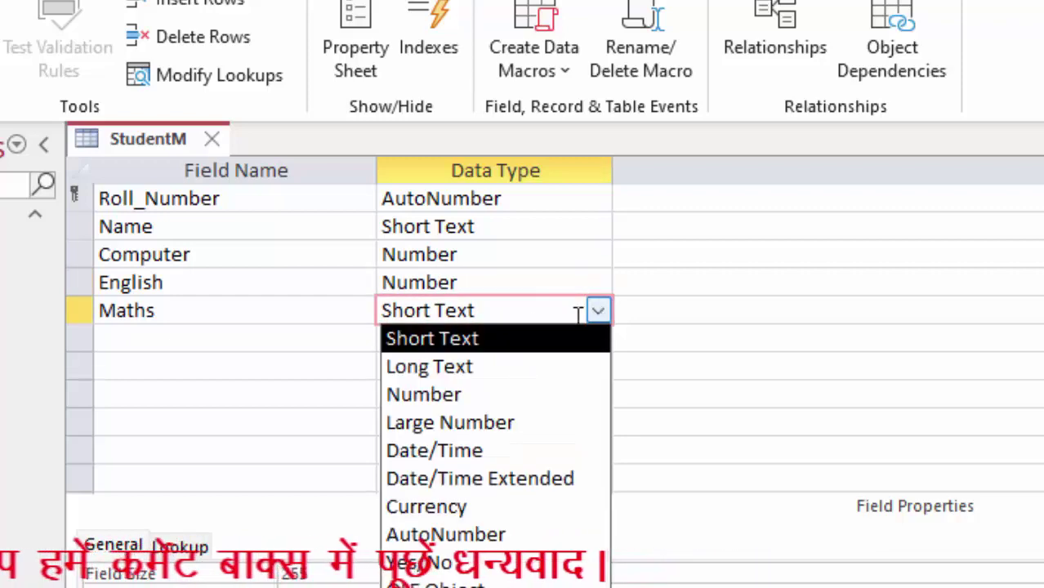
click(494, 395)
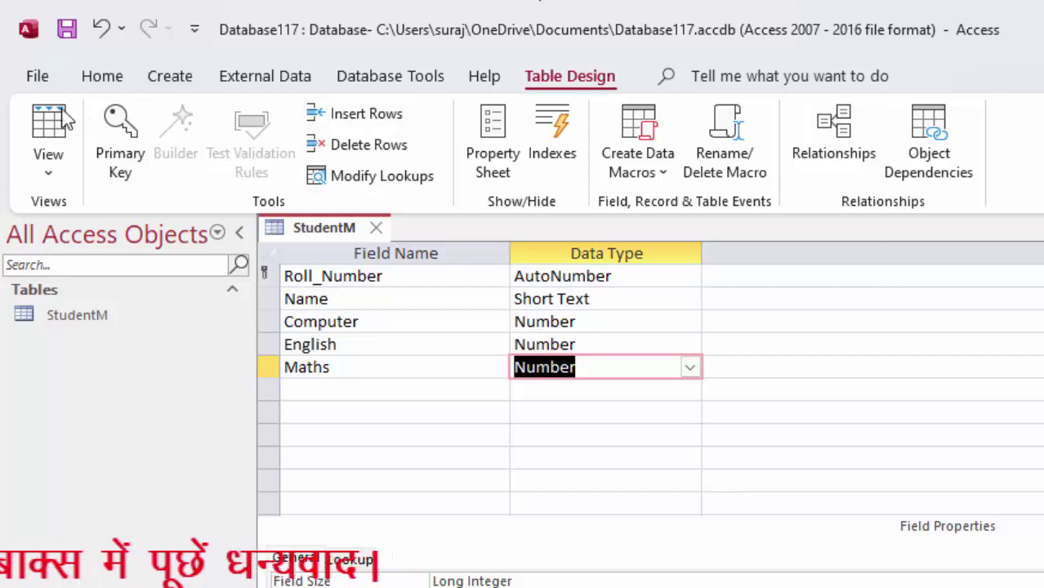
Step: Save the StudentM table and return to its Design View
click(51, 130)
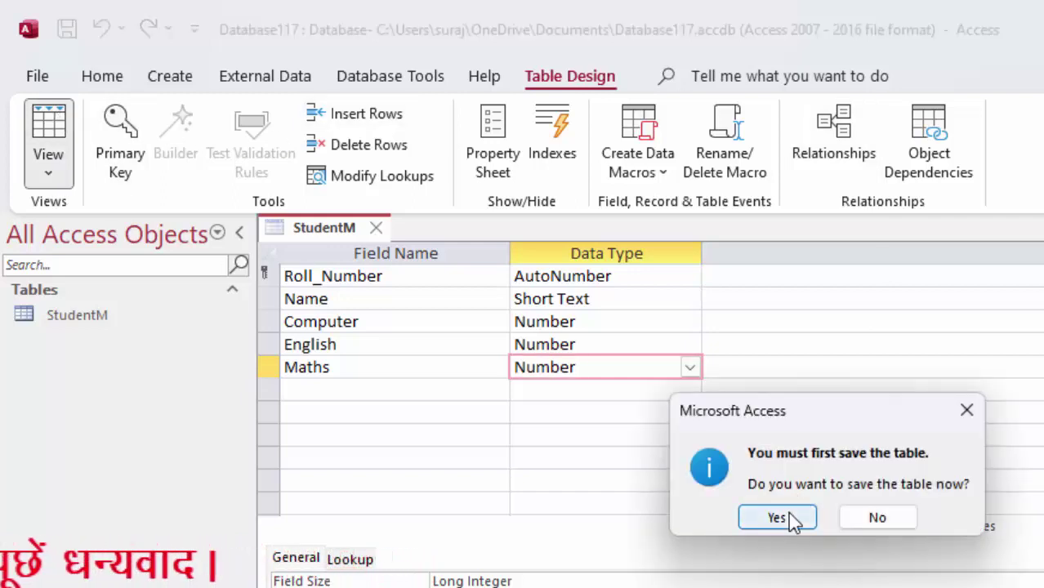
click(777, 518)
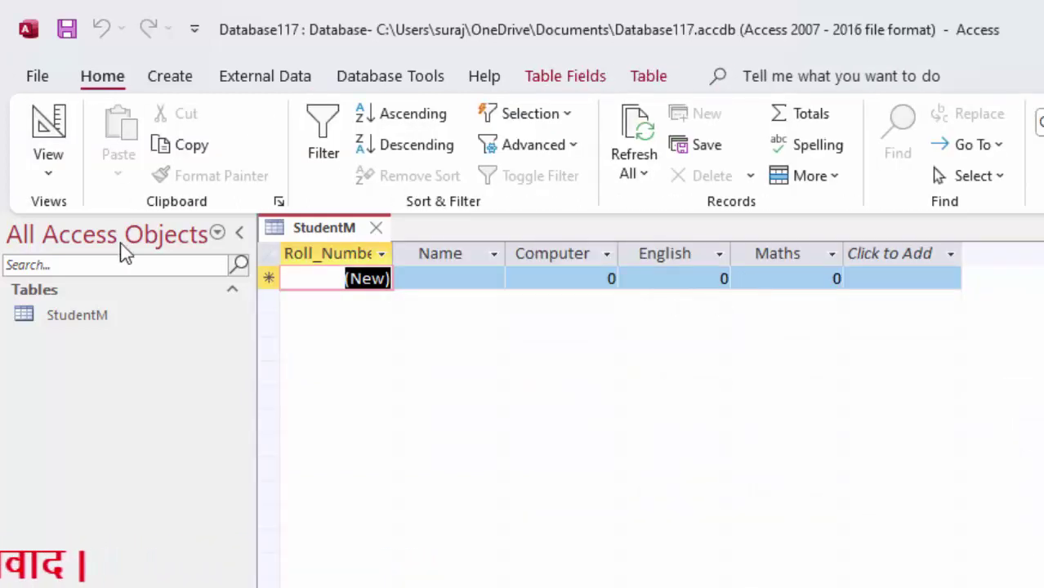
click(49, 164)
click(112, 279)
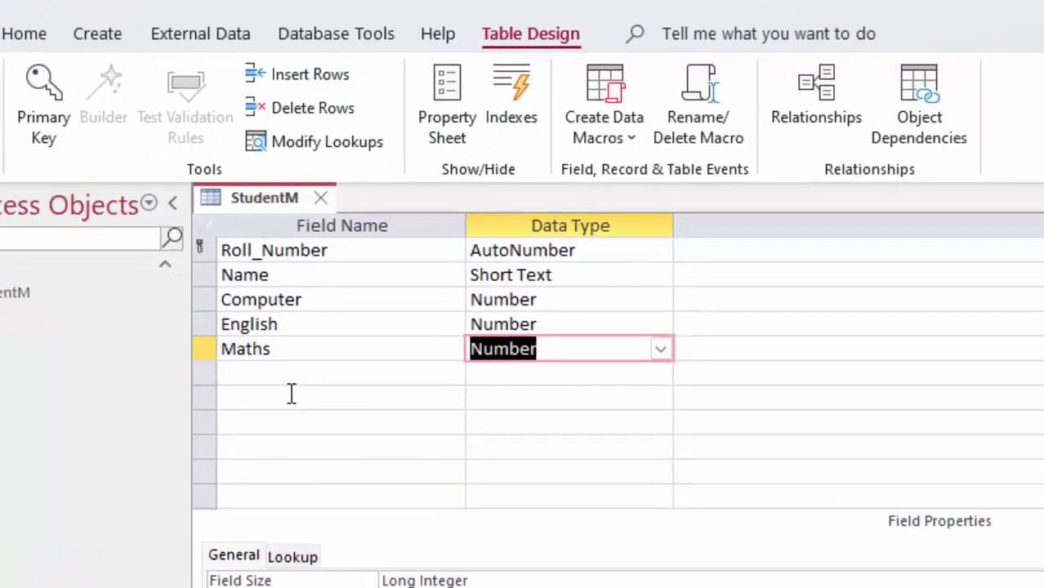
Step: Add a Total field with the Calculated data type, bringing up the Expression Builder
click(293, 378)
text(Total)
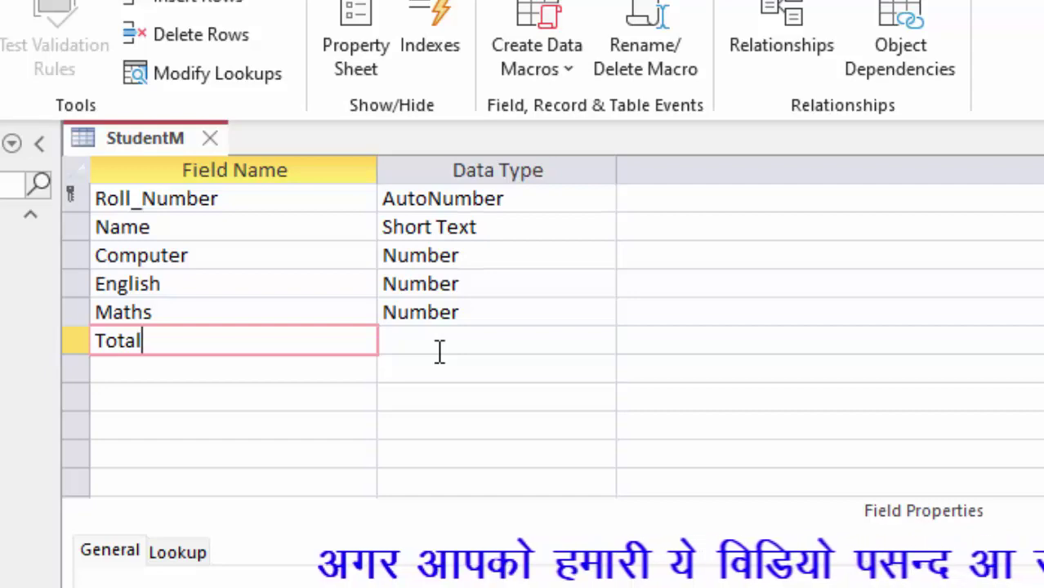
click(440, 352)
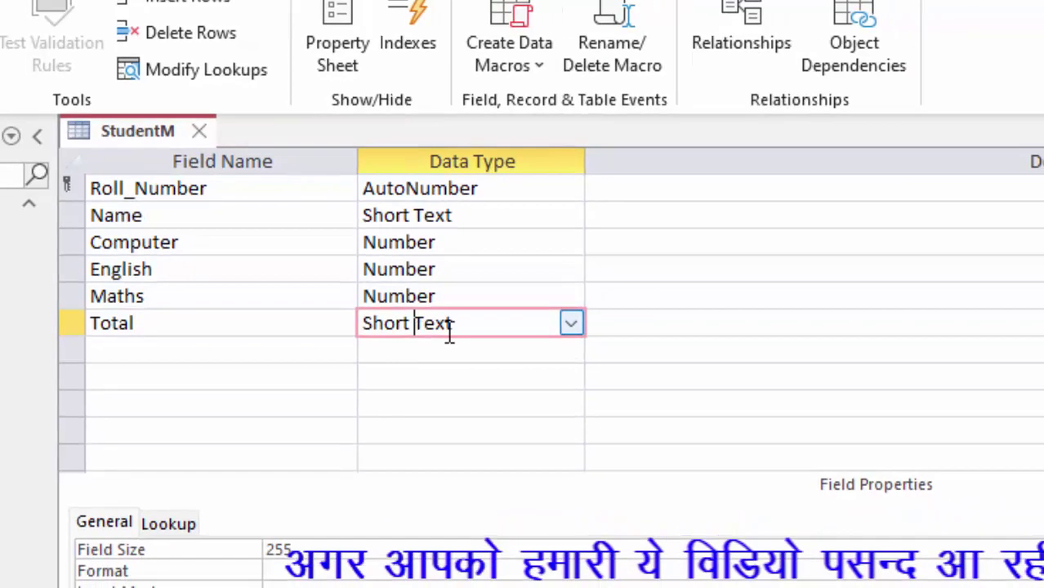
click(572, 323)
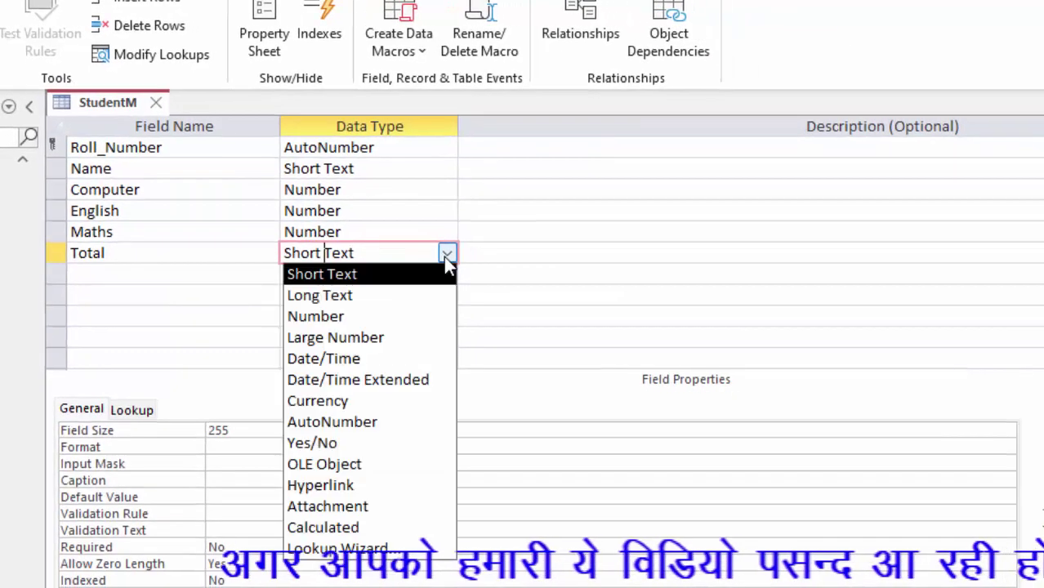
click(367, 529)
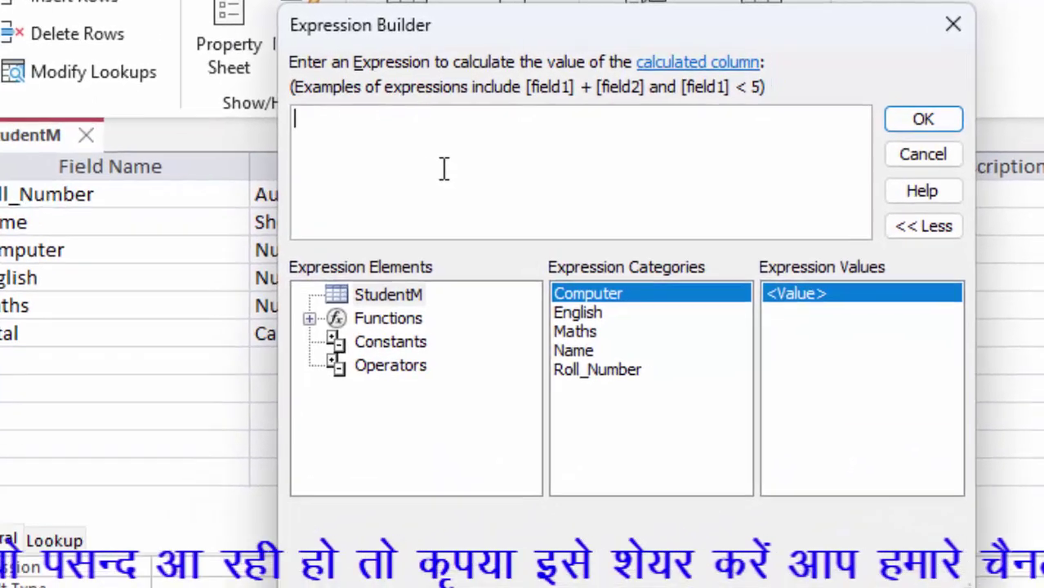
Step: Enter the expression [Computer]+[English]+[Maths] for Total and confirm it
text([C)
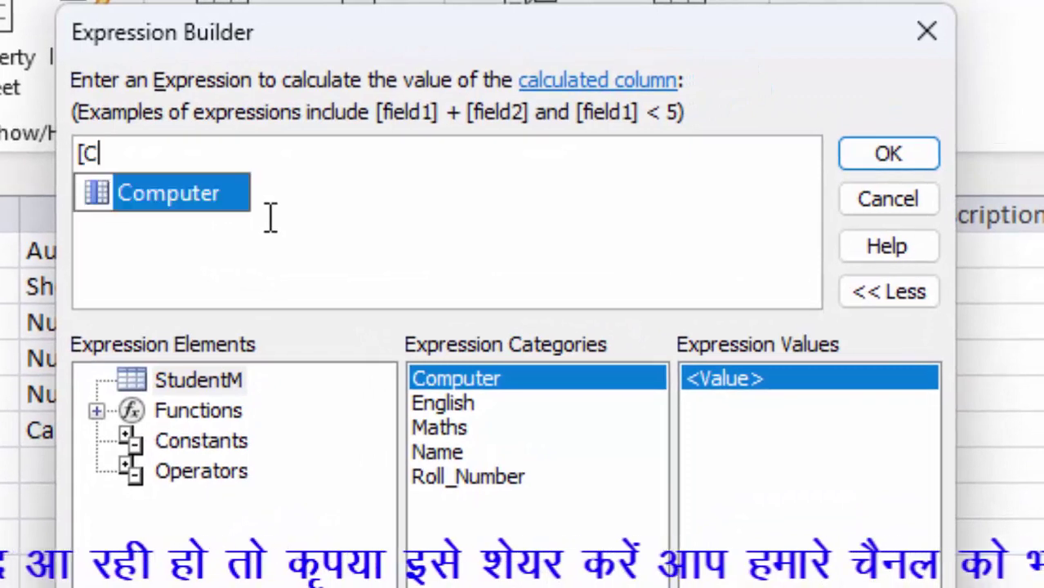
text(omput)
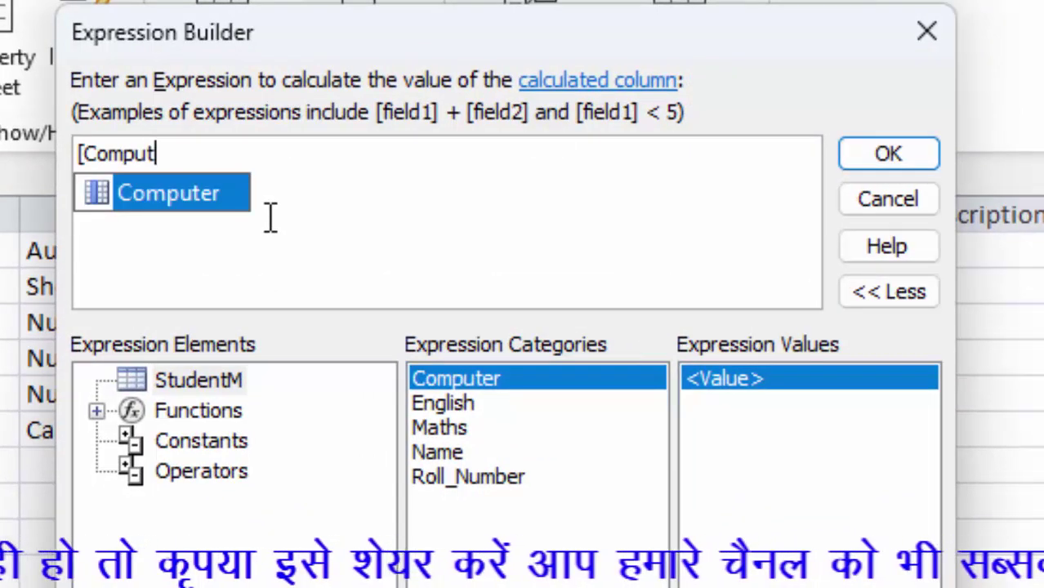
text(er] +[)
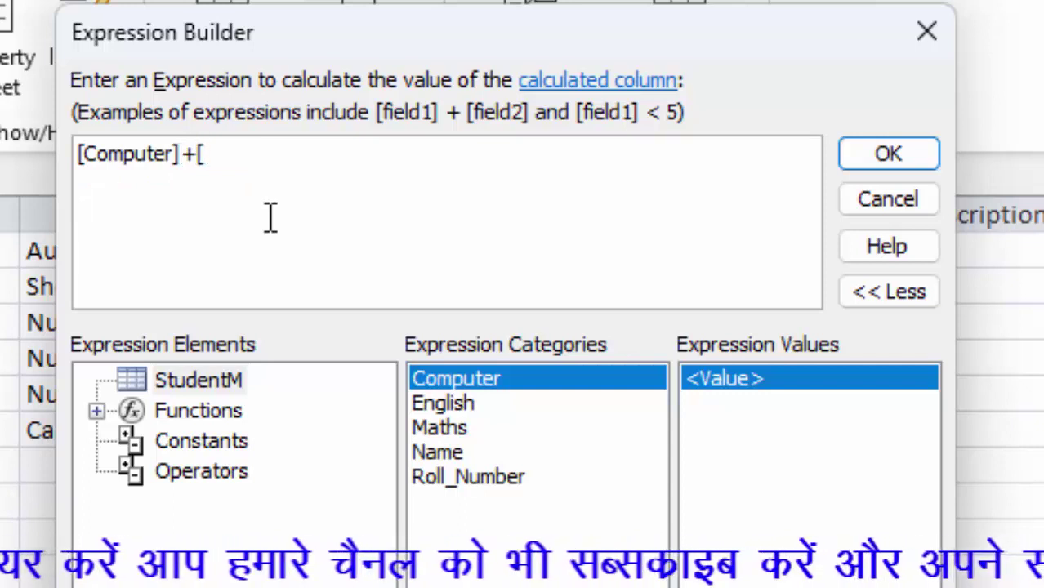
text(E)
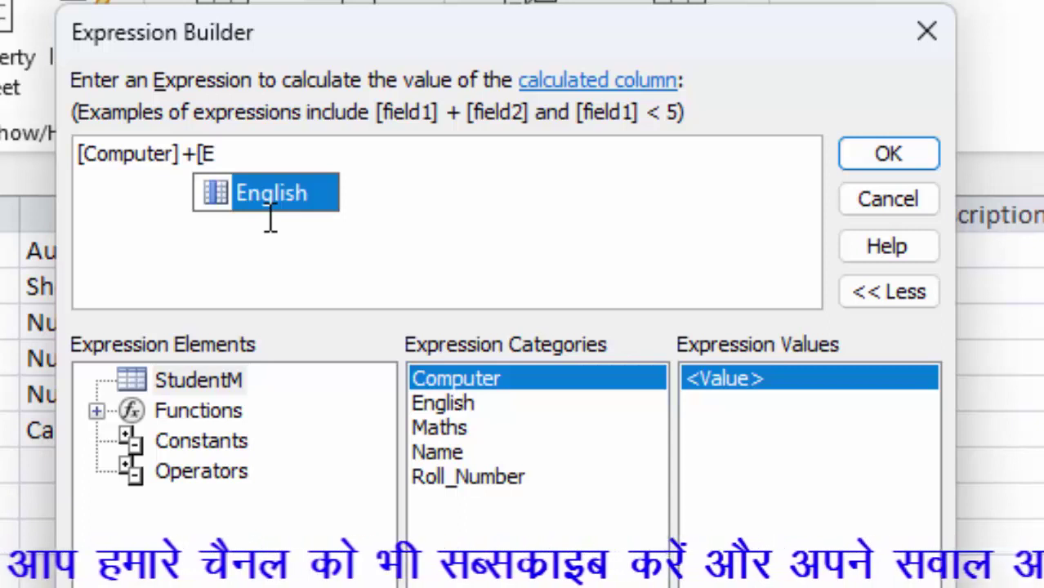
key(Tab)
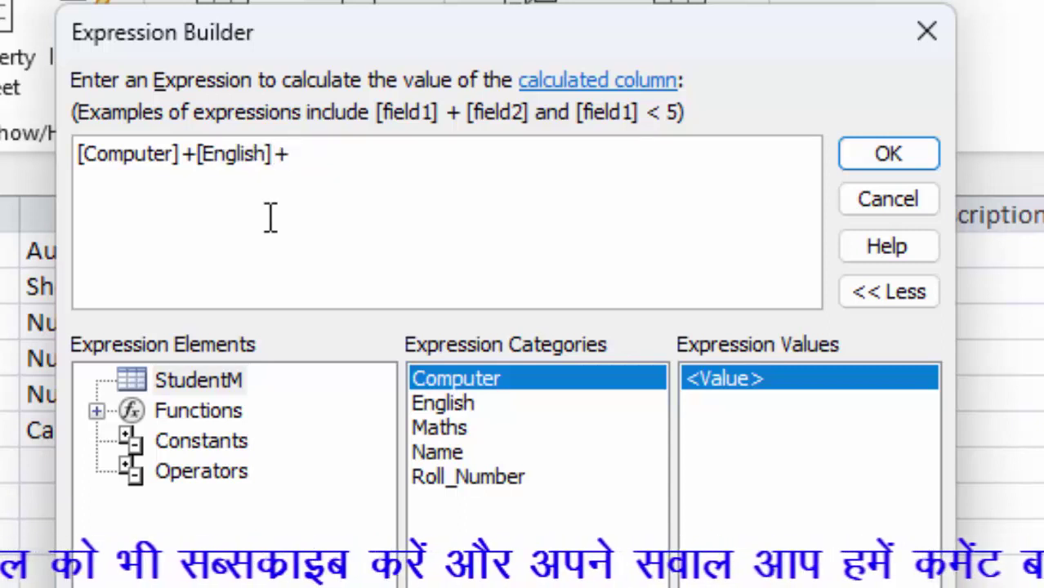
text([Ma)
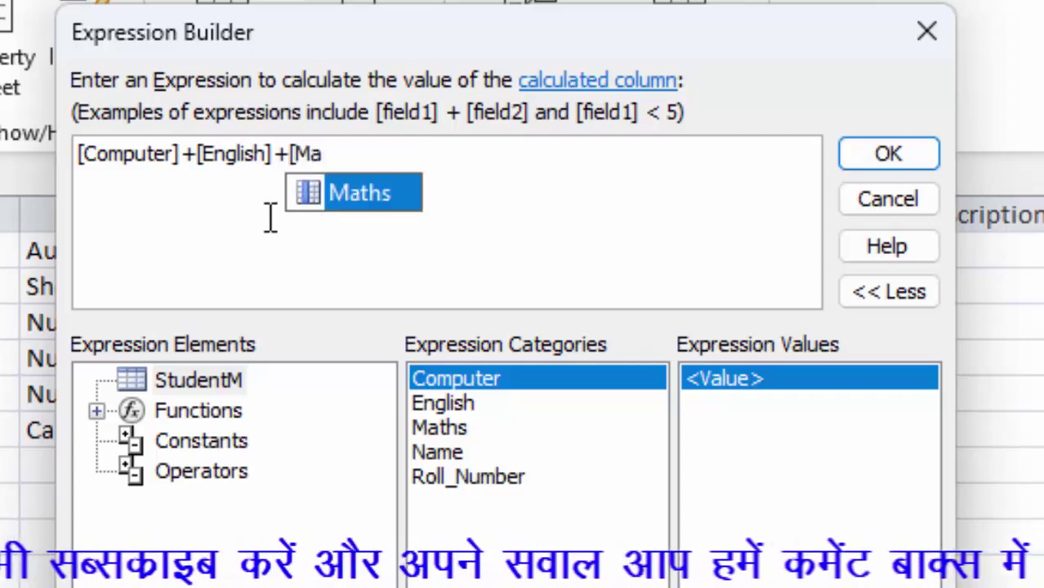
key(Tab)
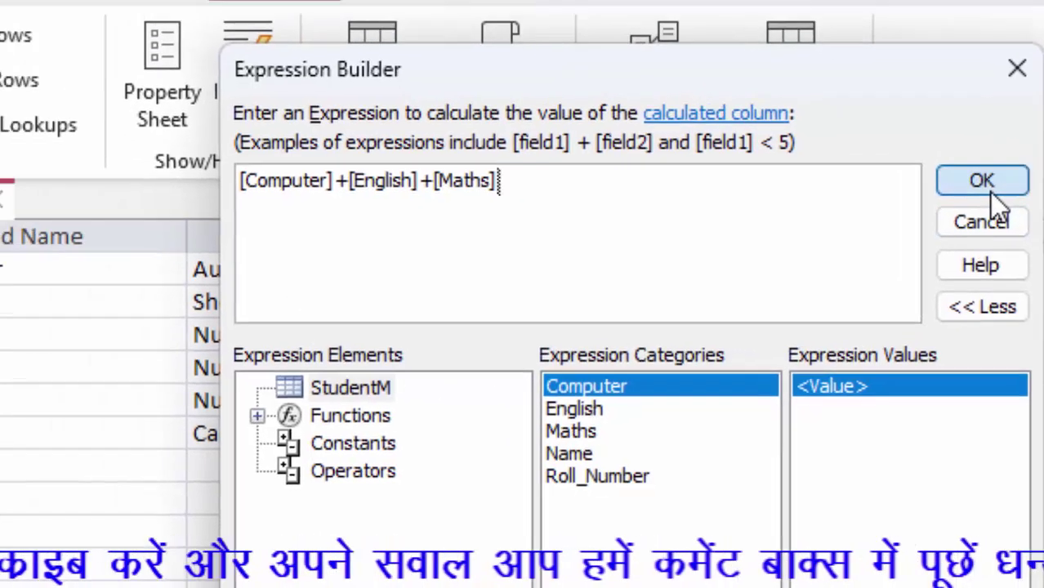
click(888, 154)
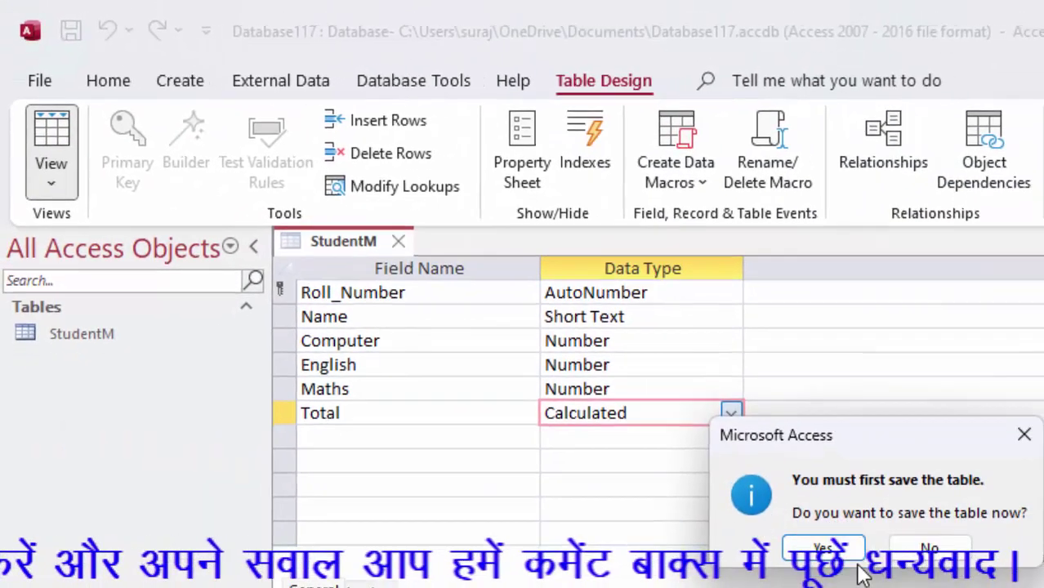
Step: Save the table, widen Roll_Number, and enter the first student with marks 66, 77, 55
click(853, 571)
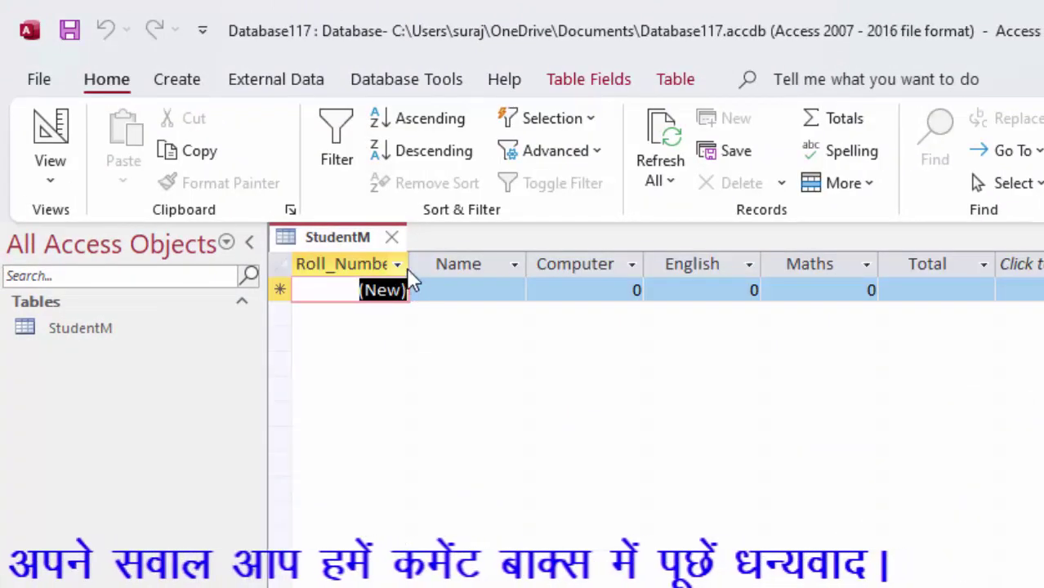
drag(408, 264, 448, 270)
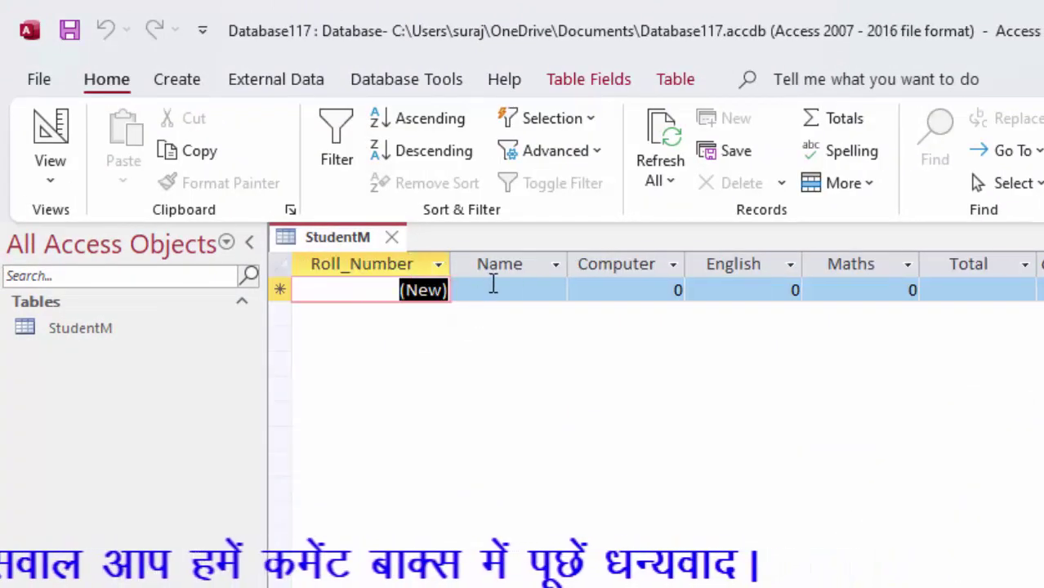
click(493, 290)
text(Ram)
key(Tab)
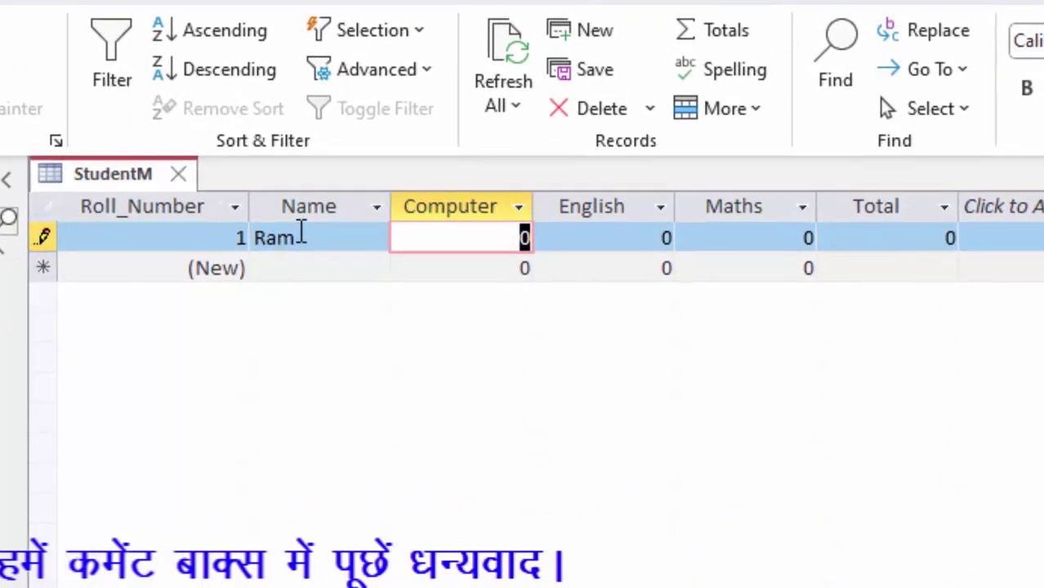
text(66)
key(Tab)
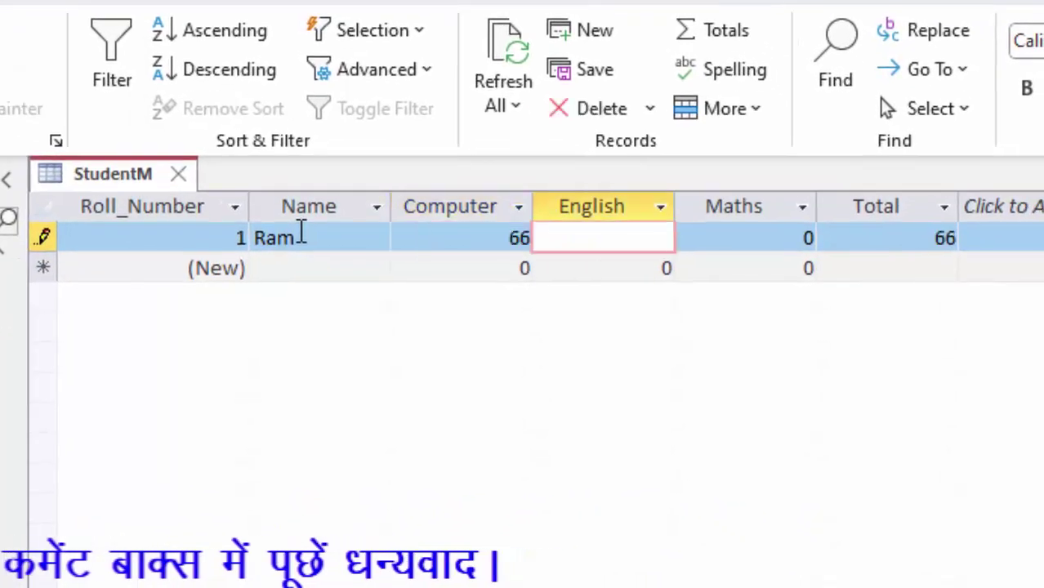
text(77)
key(Tab)
text(55)
key(Tab)
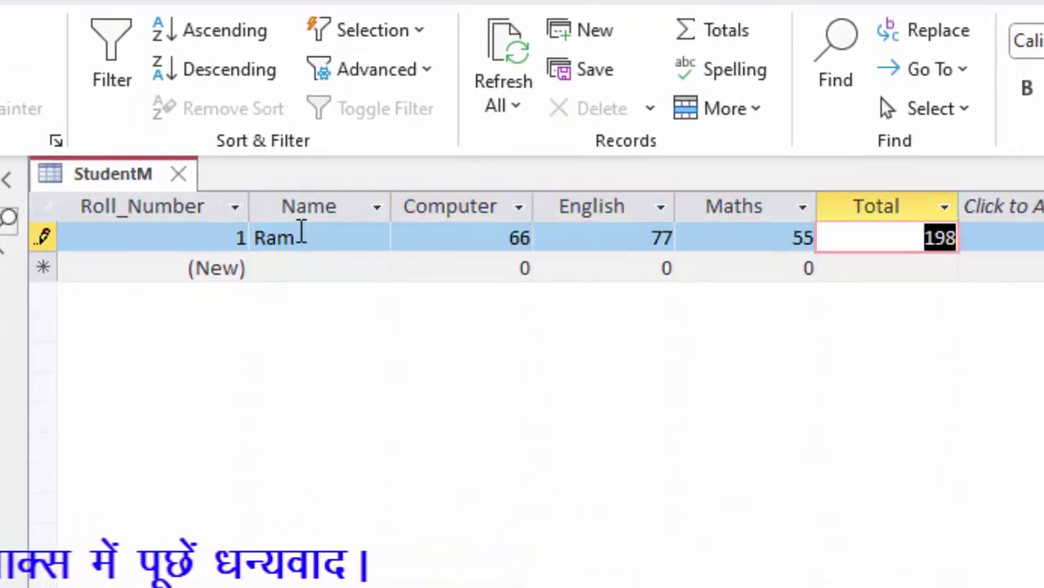
key(Tab)
key(Tab)
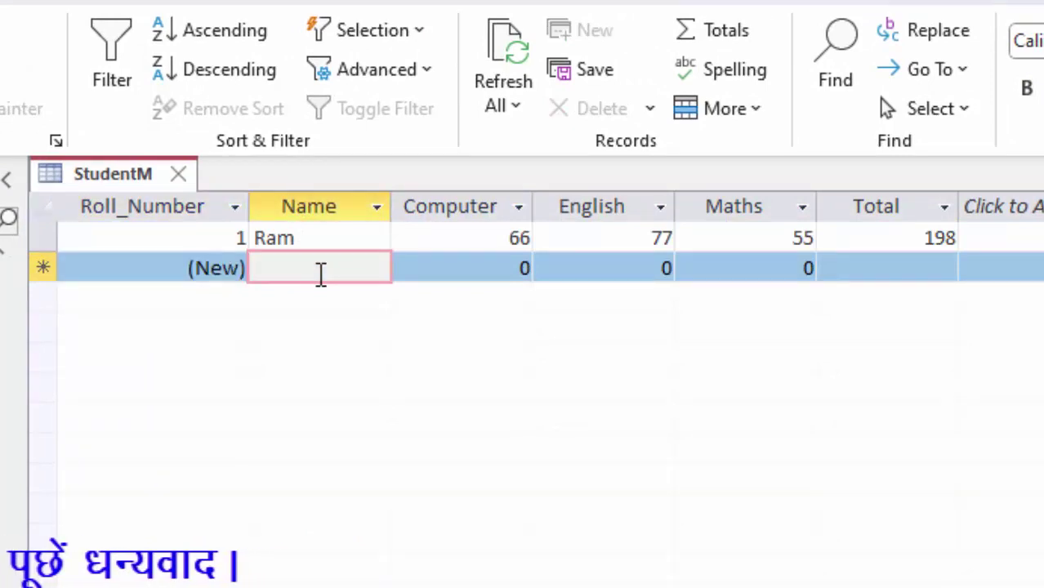
Step: Enter the second student's record with Computer 5 and English 56
text(Gaurav)
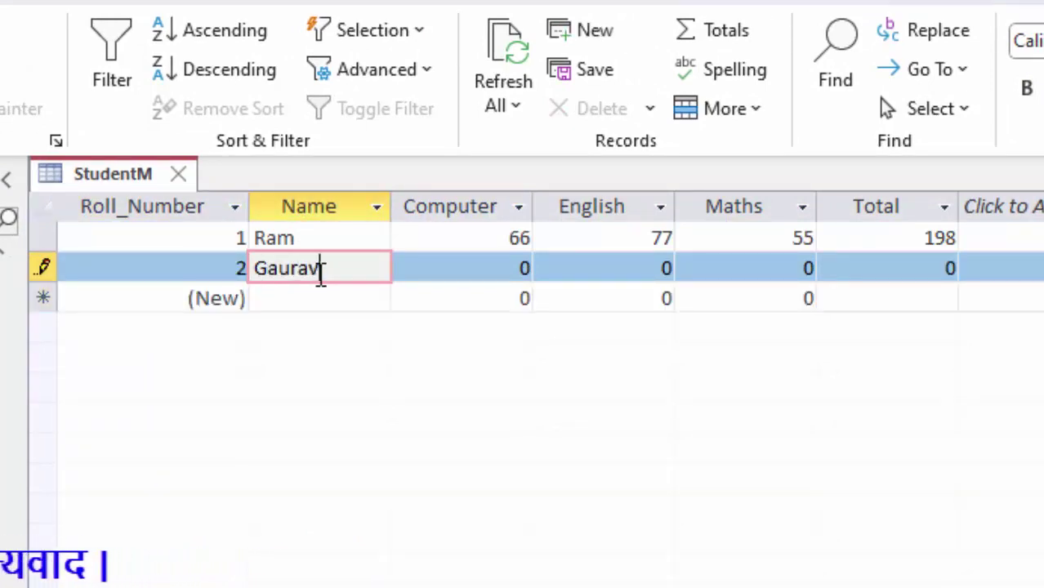
text(Gaurav)
key(Tab)
text(5)
key(Tab)
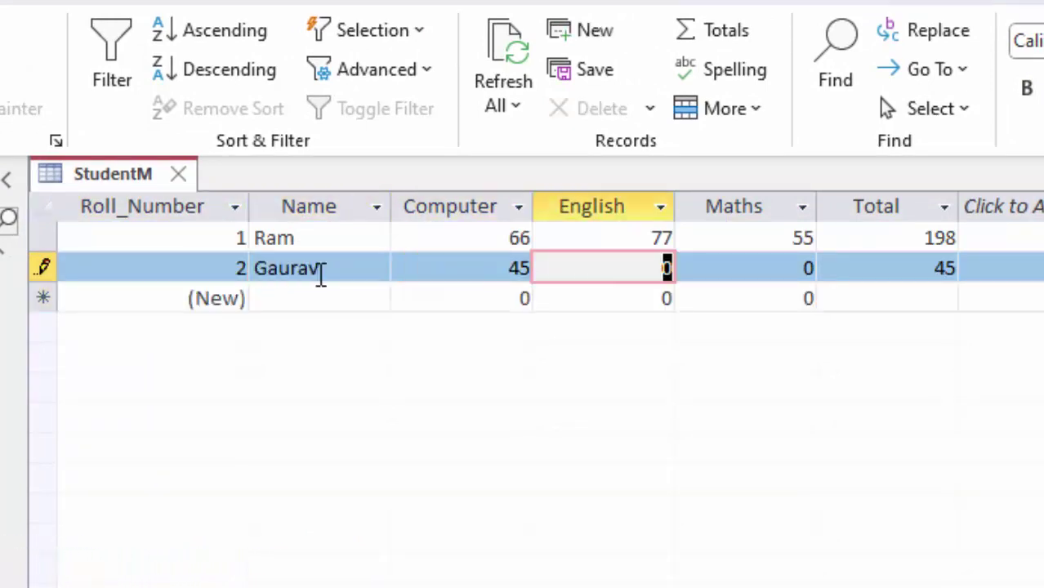
text(56)
key(Tab)
text(54)
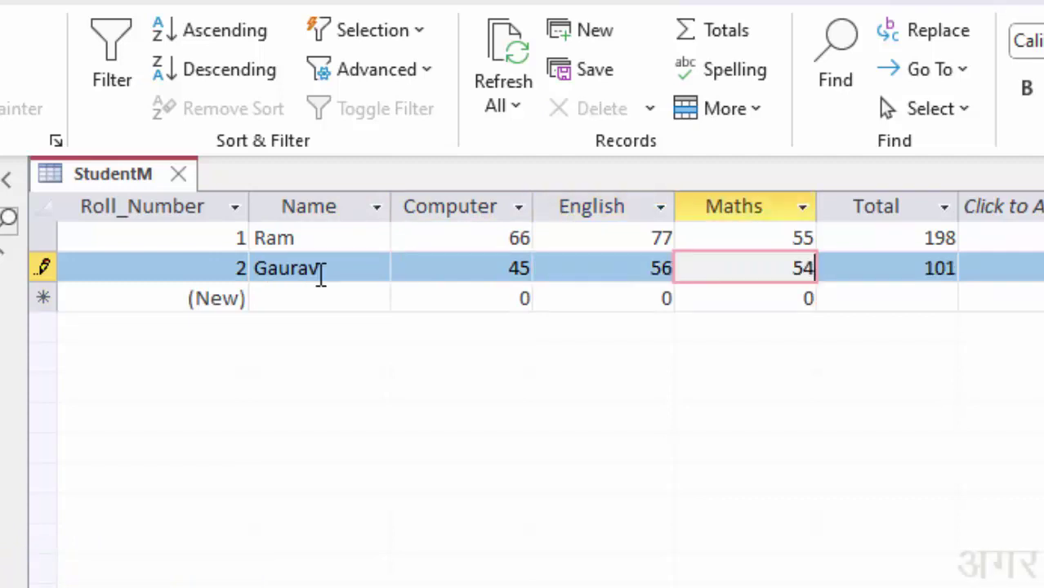
key(Tab)
key(Tab)
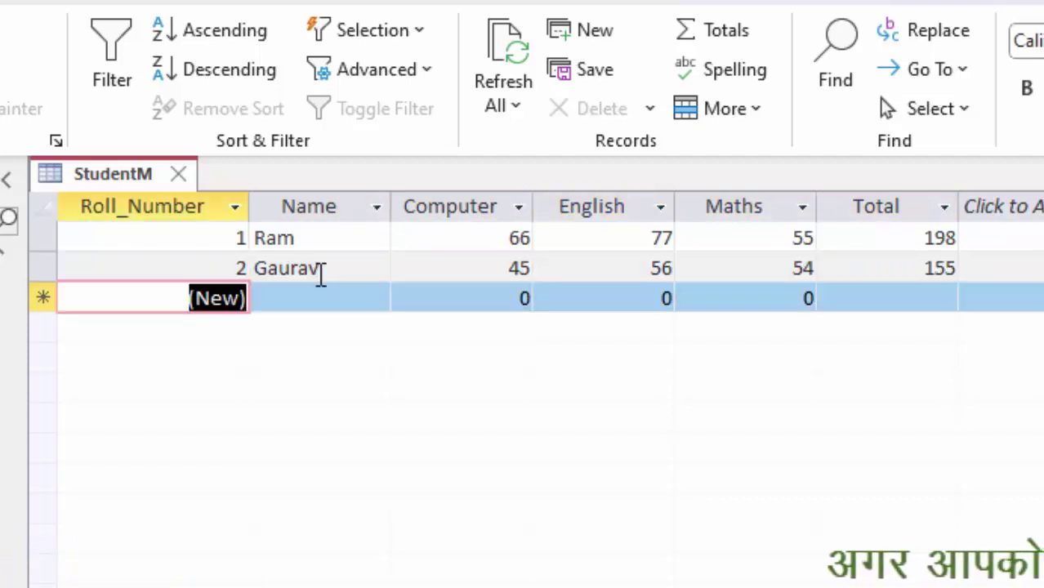
Step: Enter the third student's record with Computer 67 and English 34
key(Tab)
text(Pr)
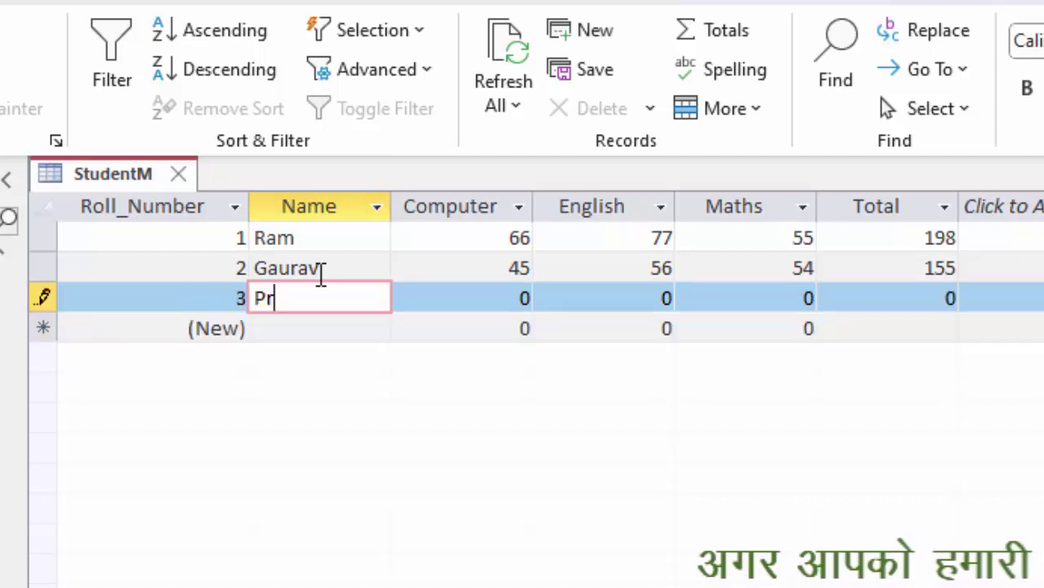
key(Tab)
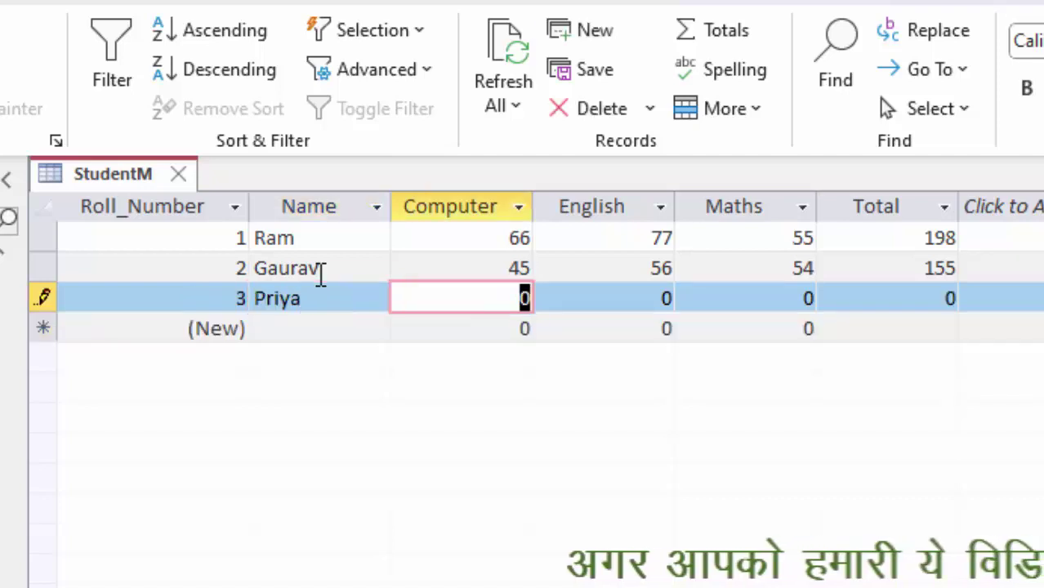
key(Tab)
text(67)
key(Tab)
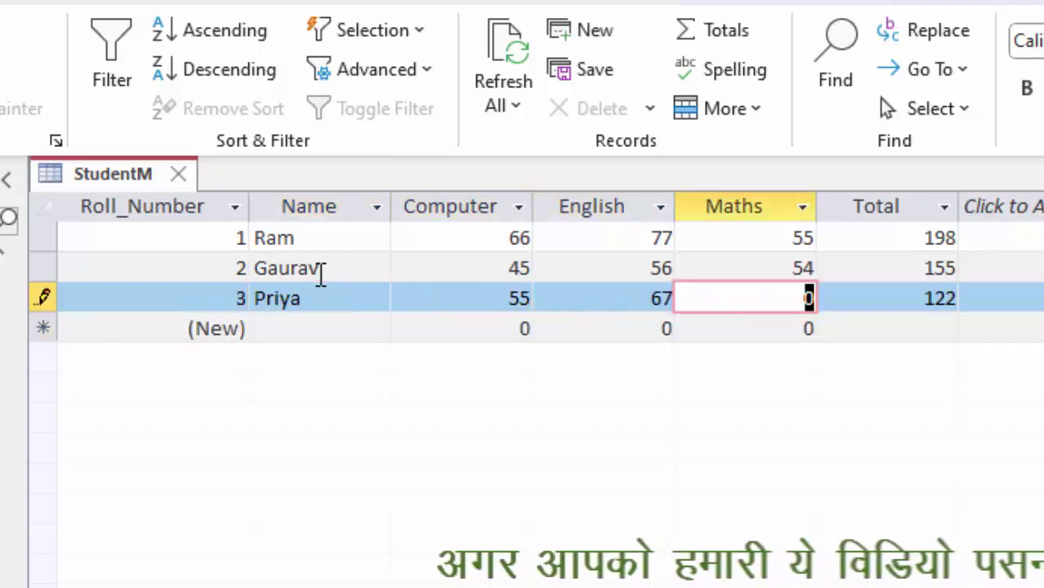
text(34)
key(Tab)
key(Tab)
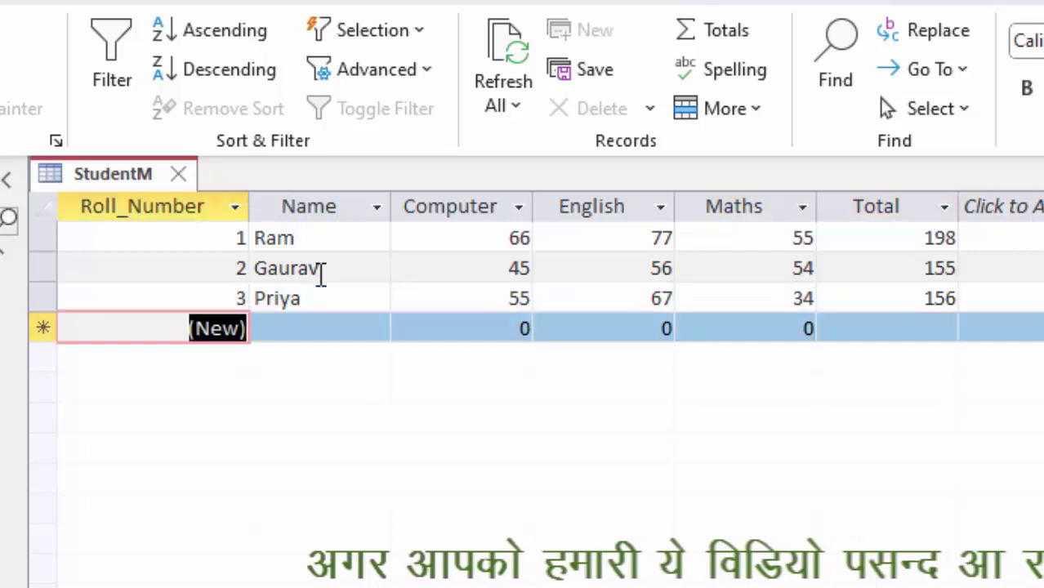
key(Tab)
Step: Enter the fourth student's record with marks 55, 44 and 77
text(Ama)
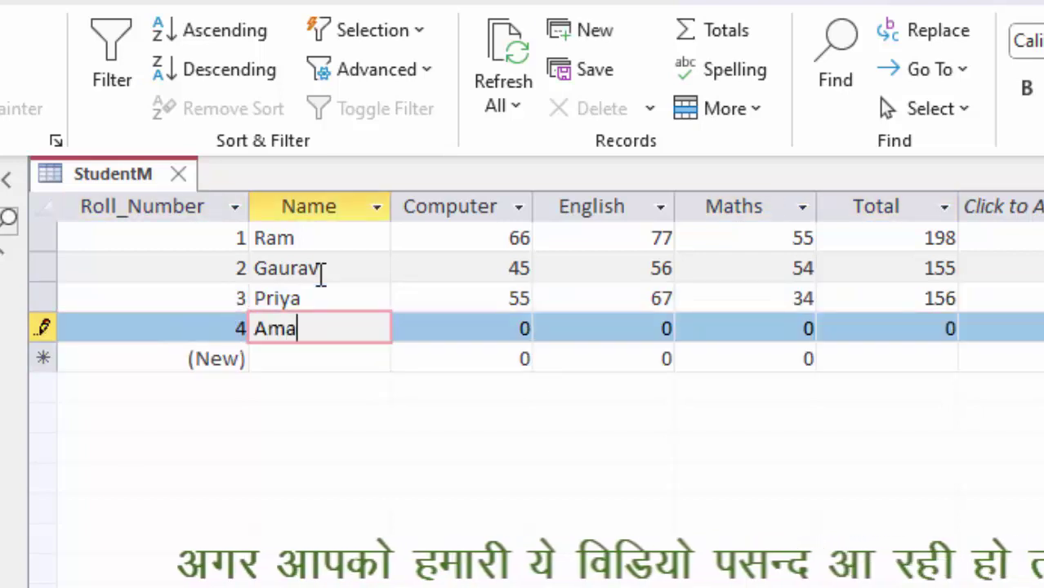
text(n)
key(Tab)
text(55)
key(Tab)
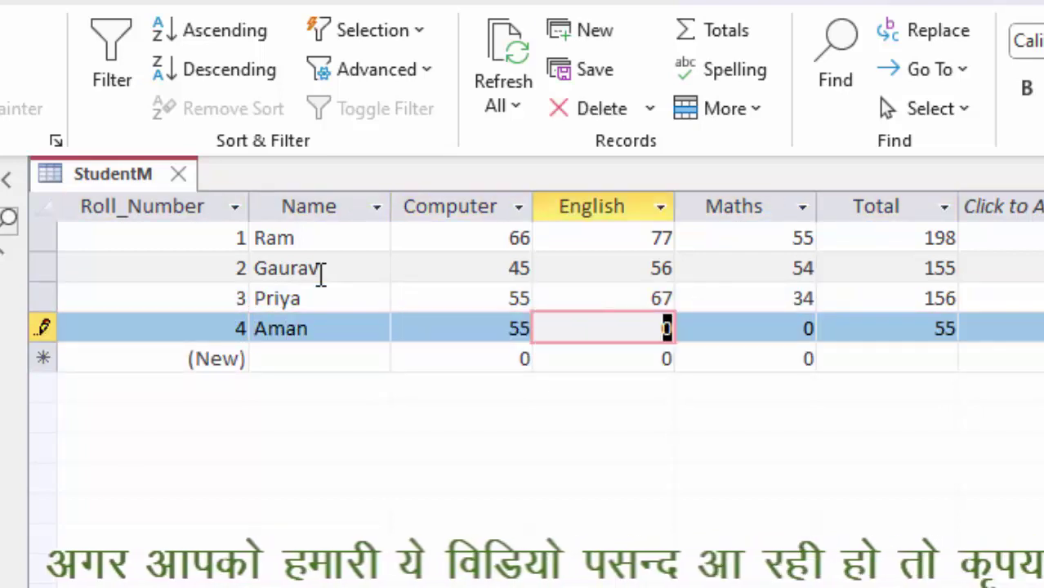
text(44)
key(Tab)
text(77)
key(Tab)
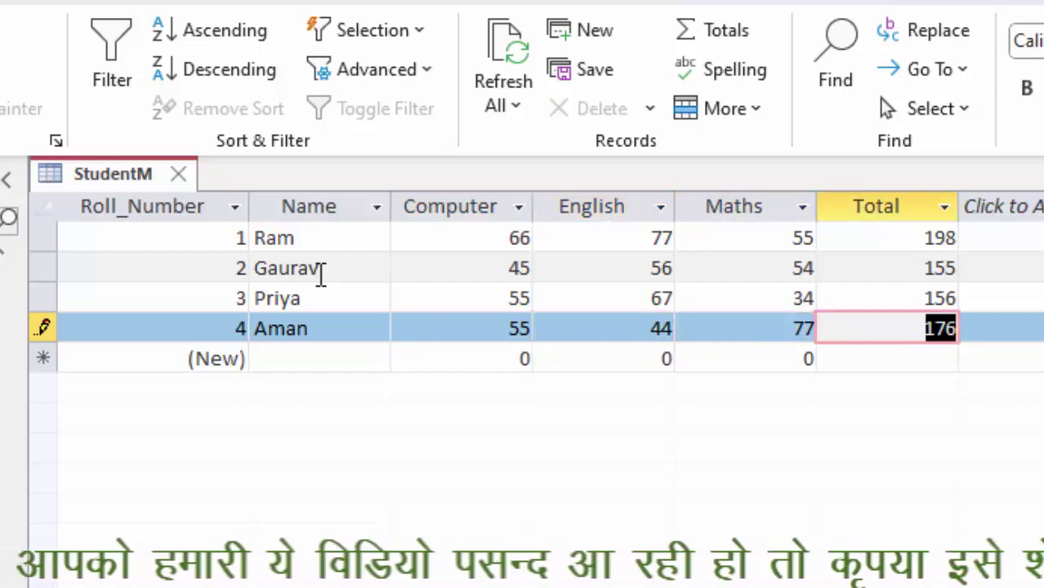
key(Tab)
key(Tab)
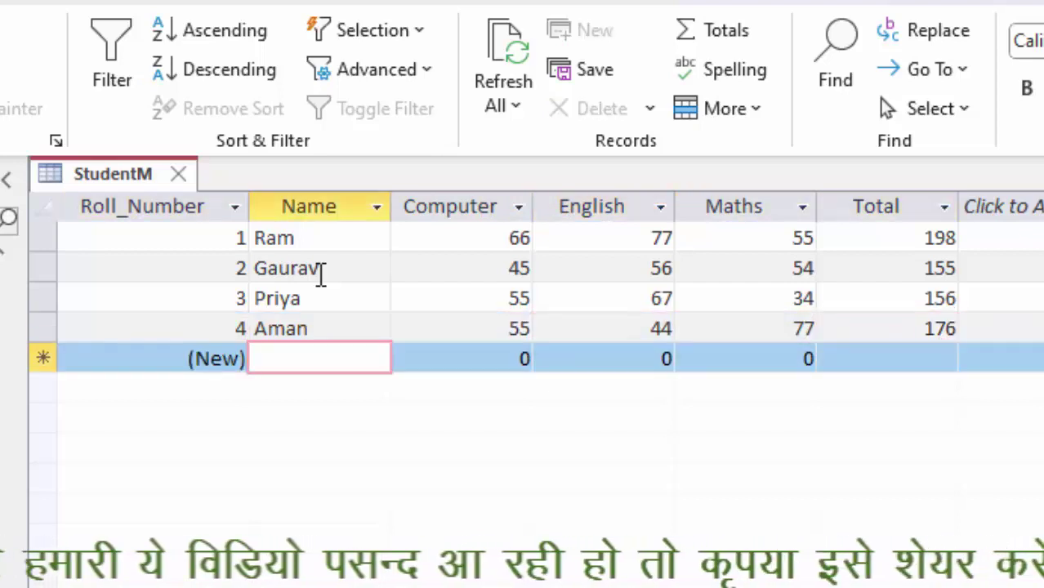
Step: Enter the fifth student's record with marks 66, 44 and 55
text(Naziya)
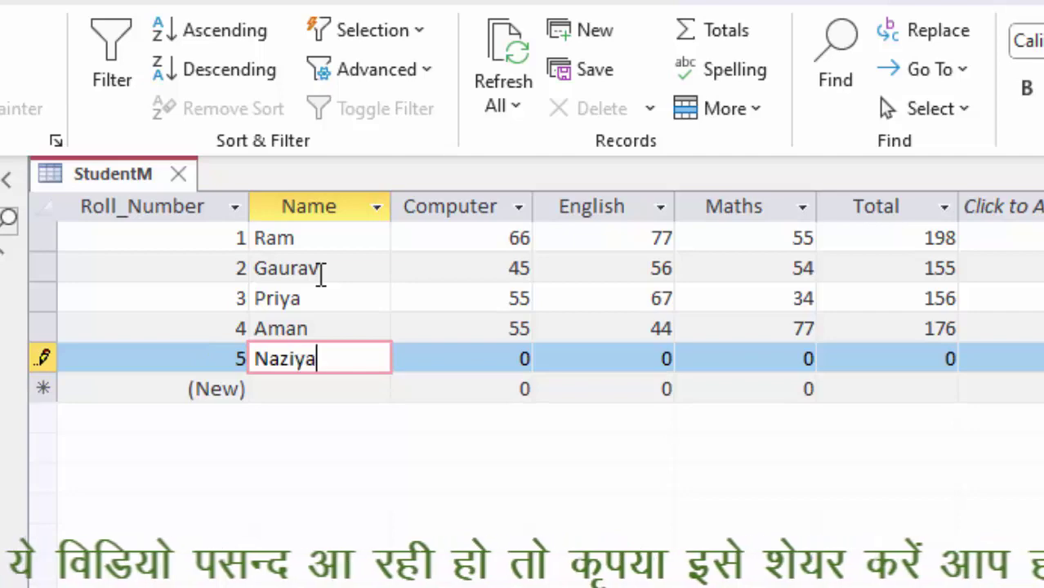
key(Tab)
text(66)
key(Tab)
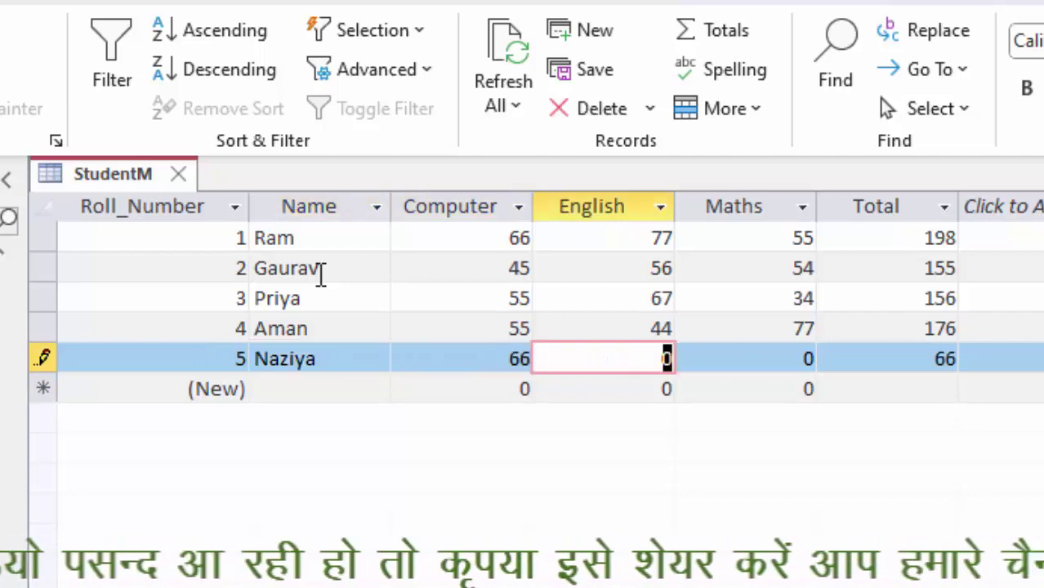
text(44)
key(Tab)
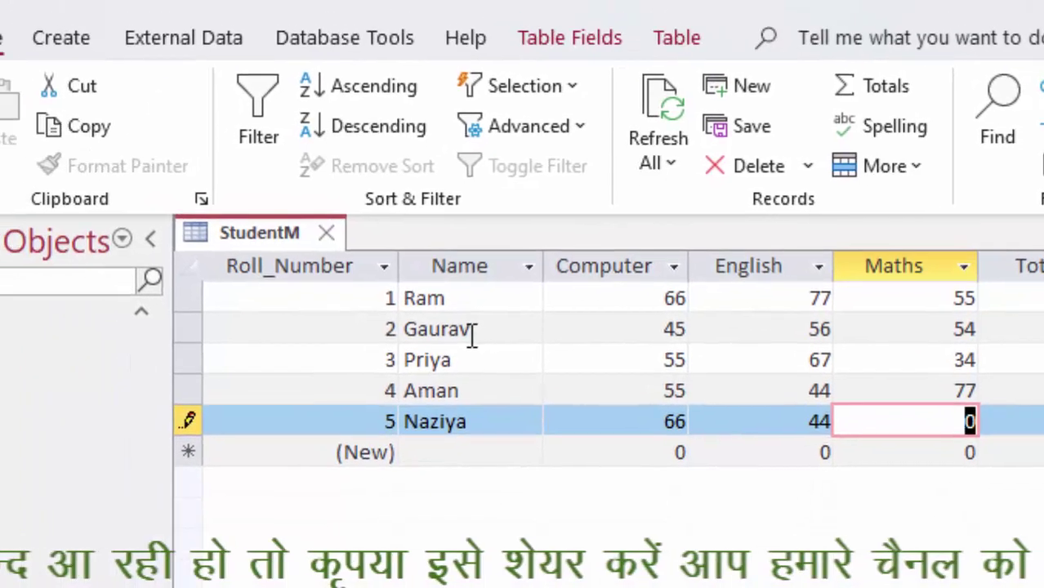
text(55)
key(Tab)
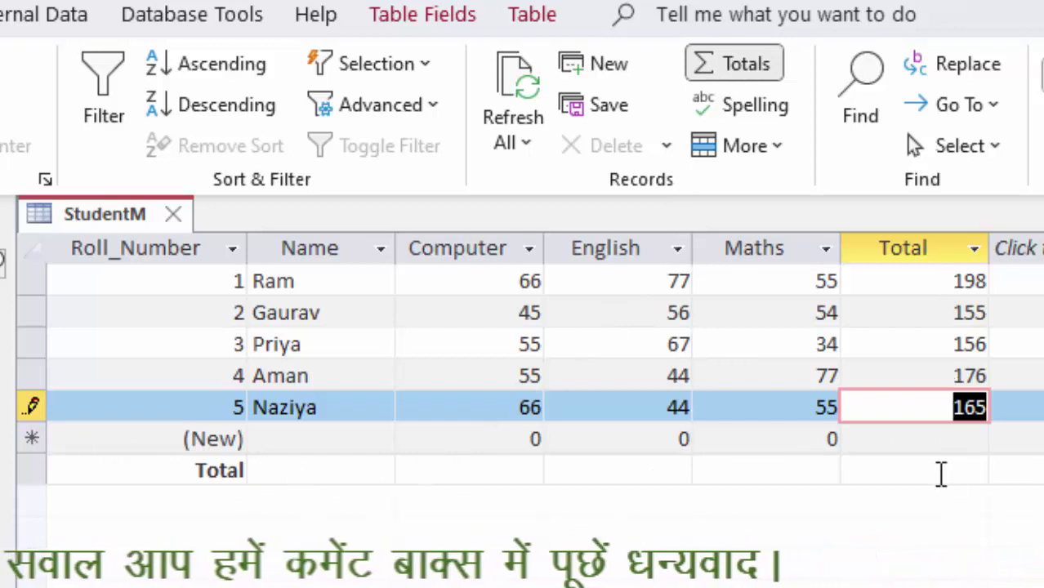
Step: Select the Totals row cell under the Total column
click(940, 474)
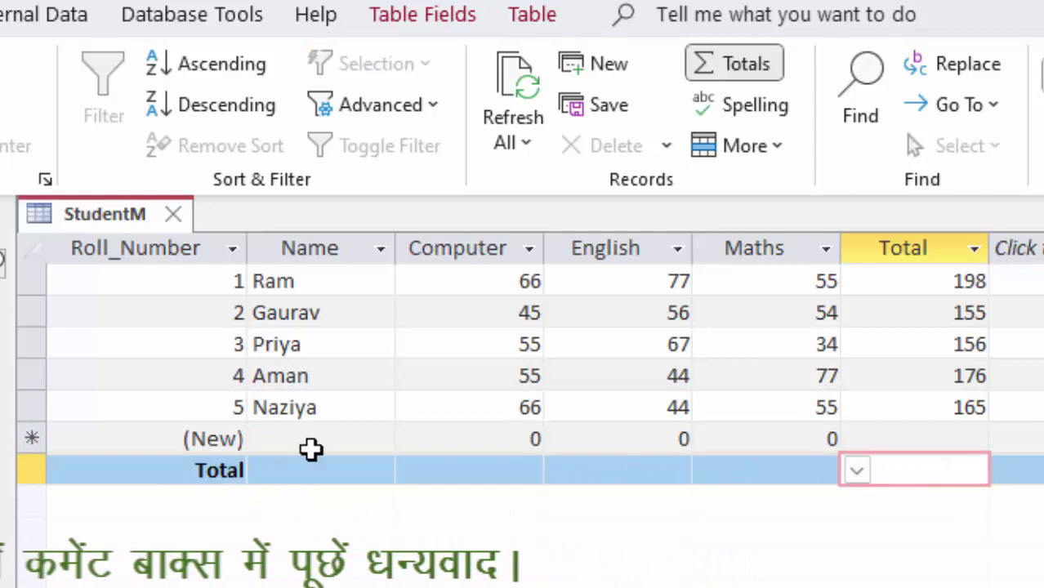
Step: Set the Total column's Totals row to Minimum, showing 155
click(851, 471)
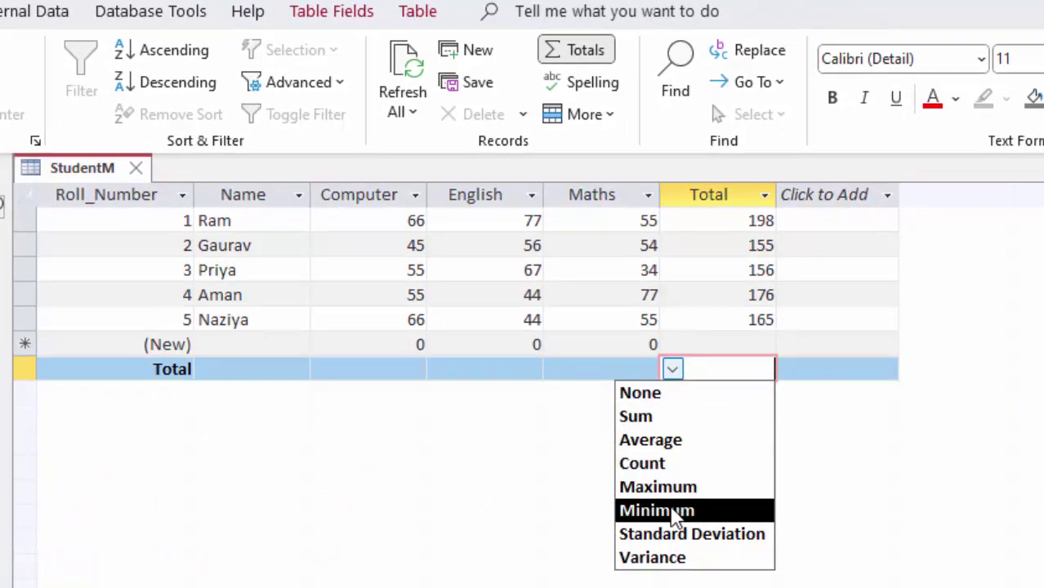
click(671, 512)
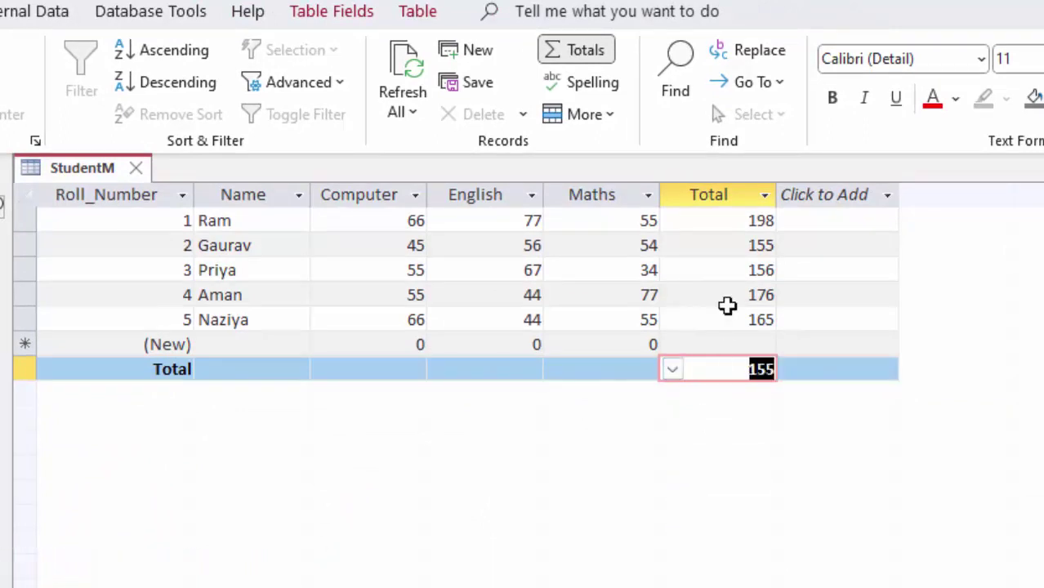
click(741, 221)
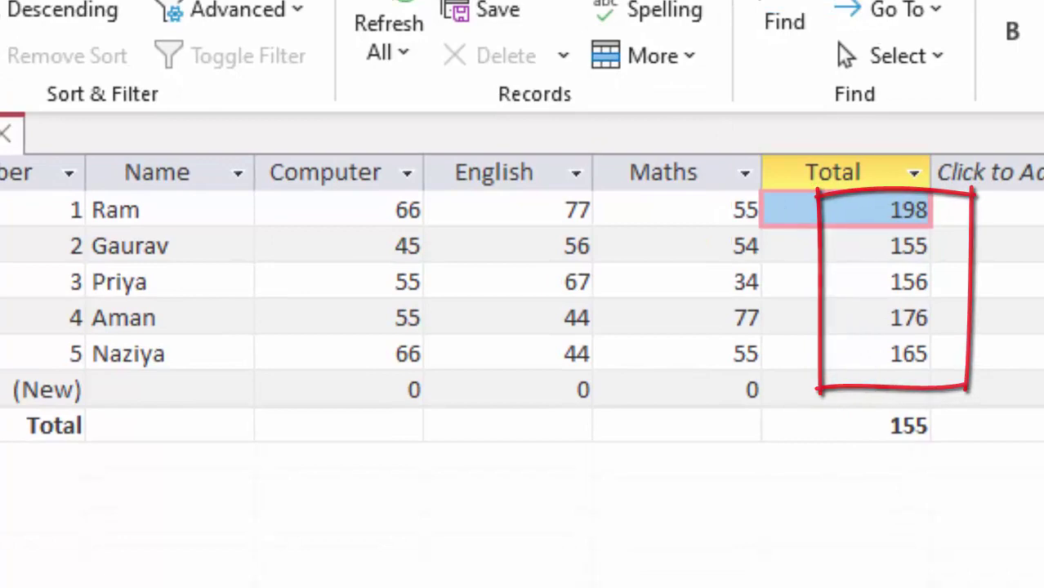
click(654, 2)
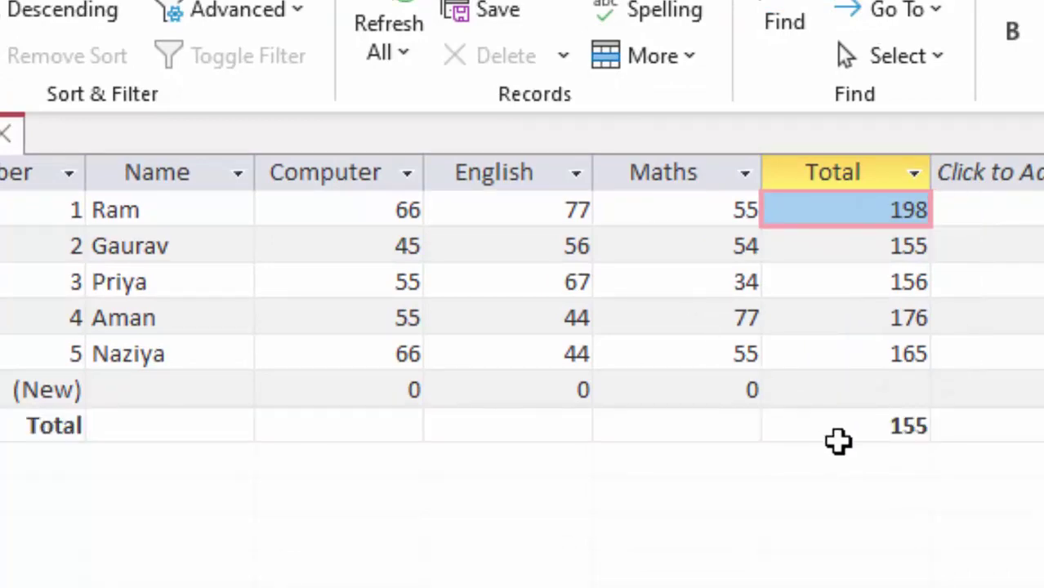
click(853, 429)
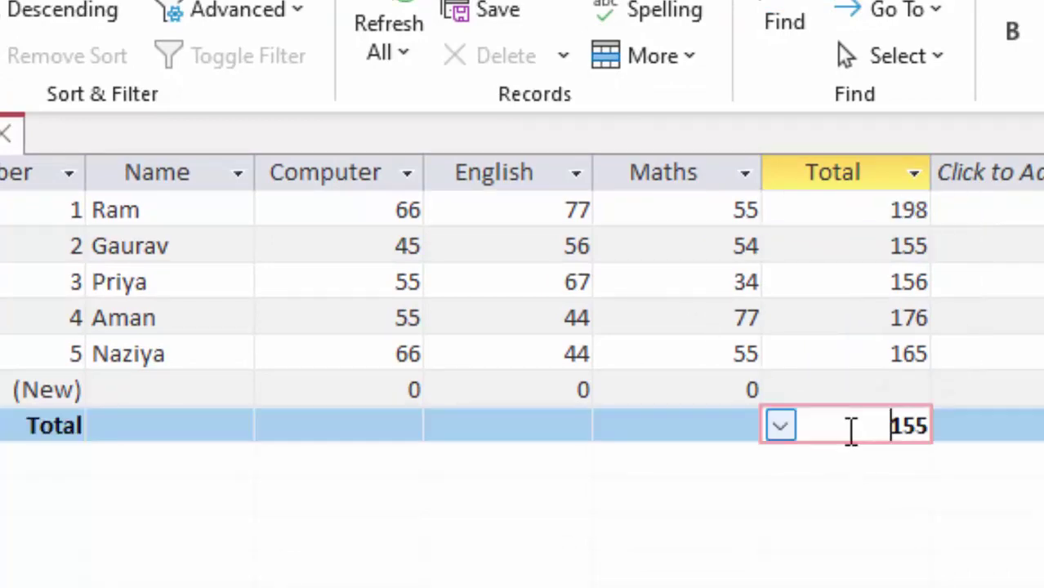
Step: Switch the Total column's Totals row through Maximum 198, Average 170 and Sum 850
click(780, 428)
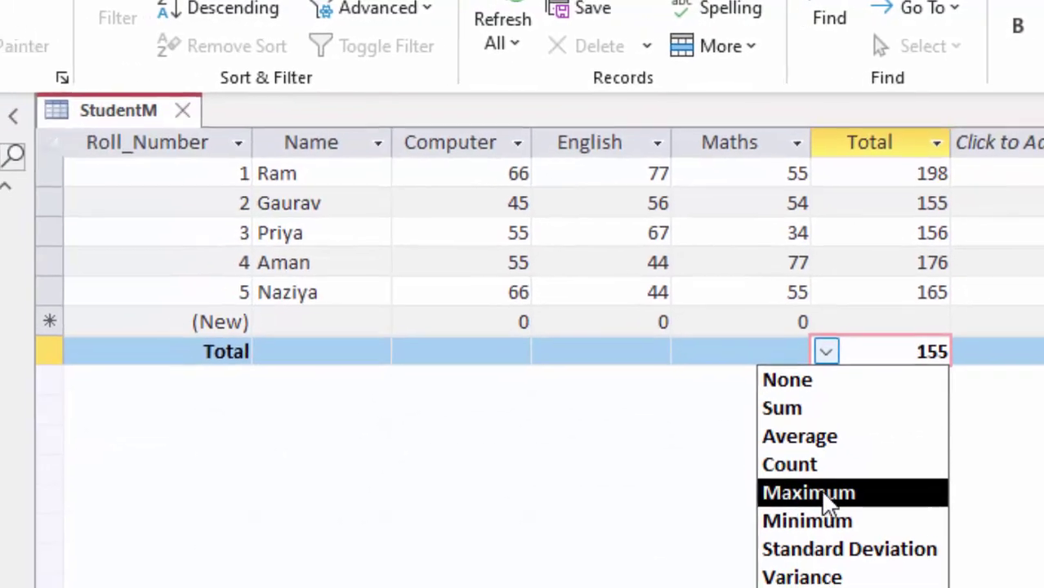
click(828, 498)
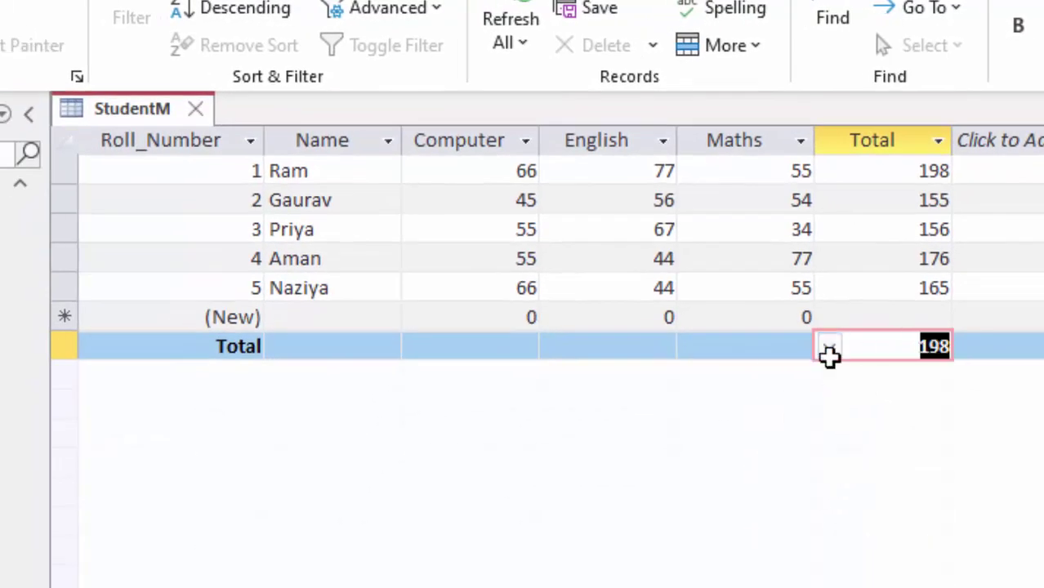
click(829, 347)
click(831, 431)
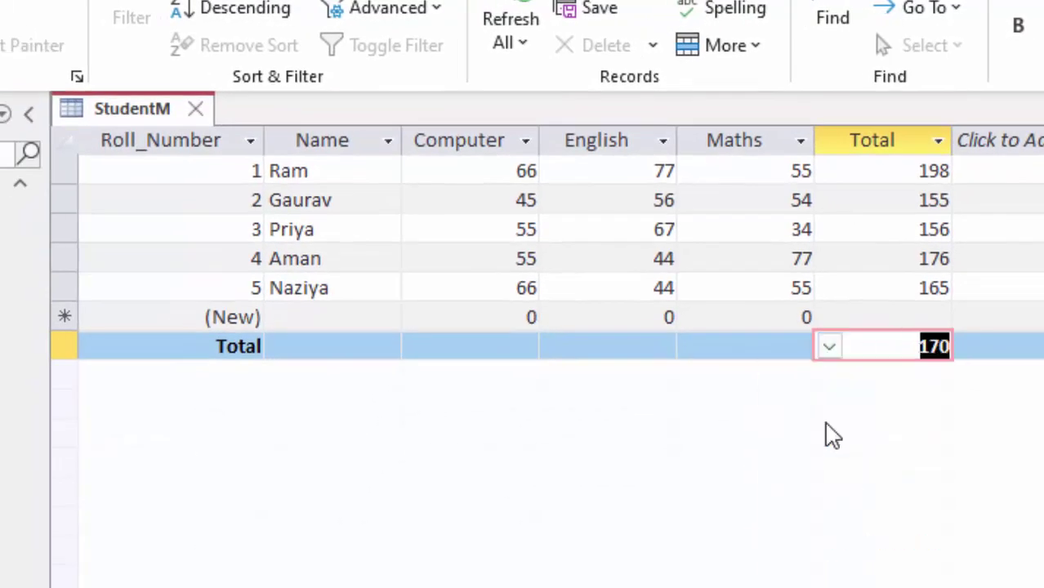
click(829, 349)
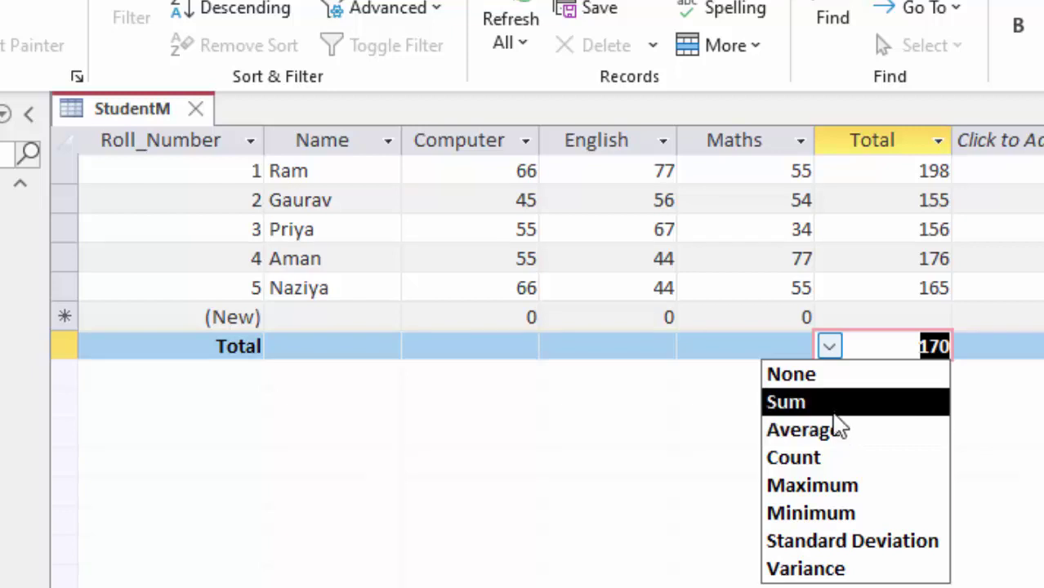
click(837, 413)
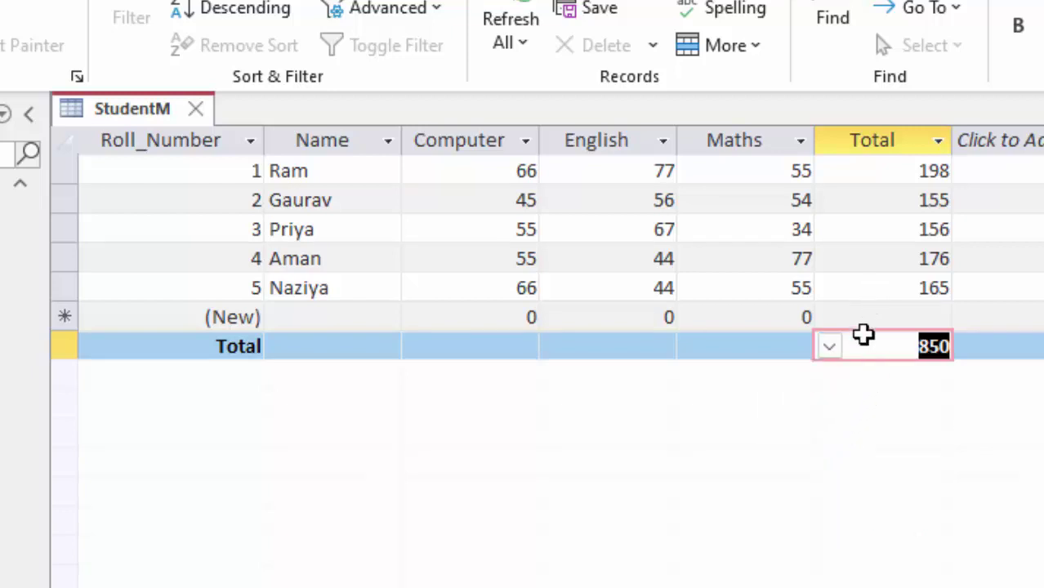
click(830, 348)
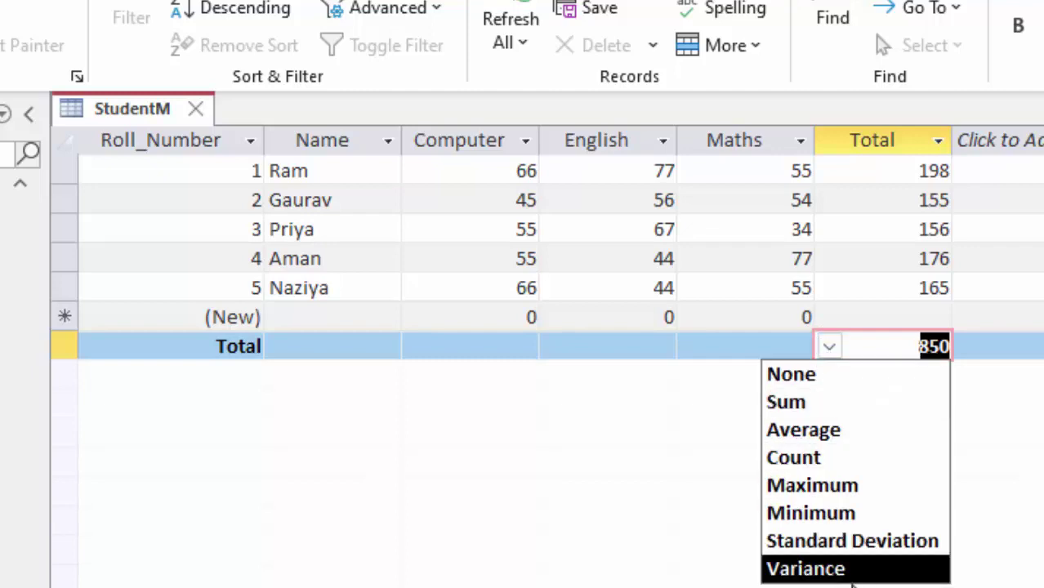
key(Escape)
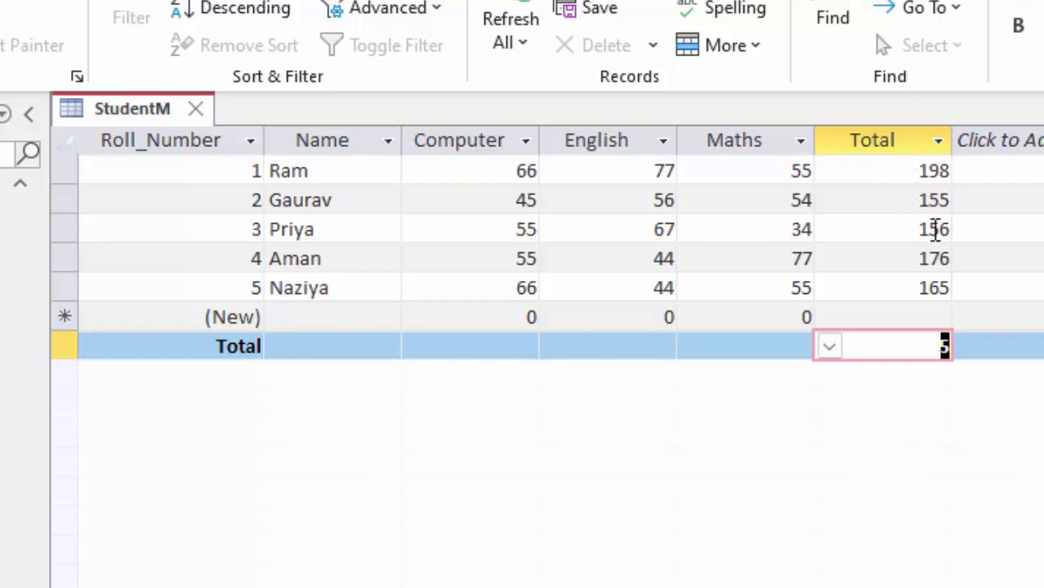
key(Delete)
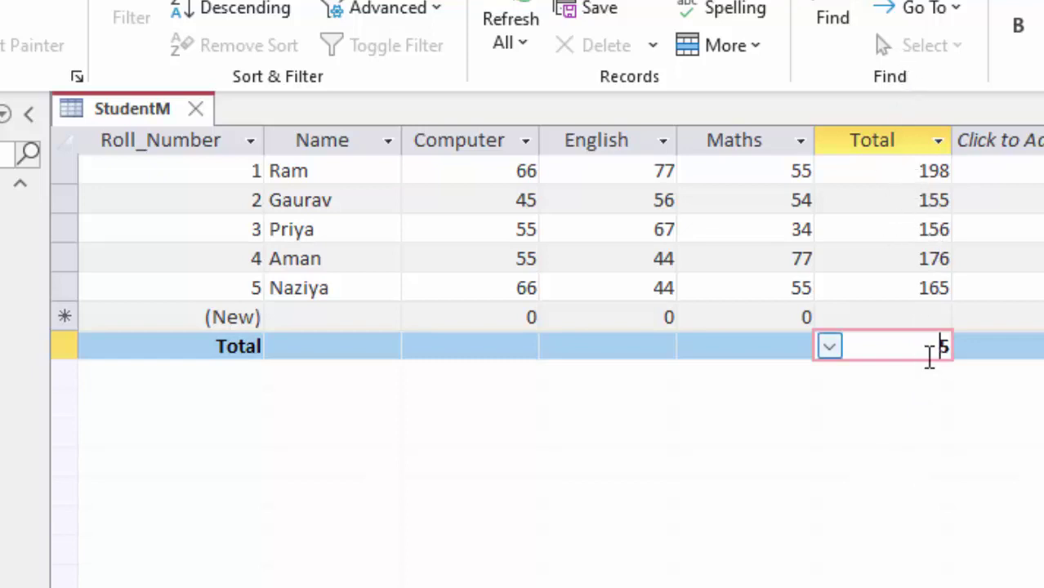